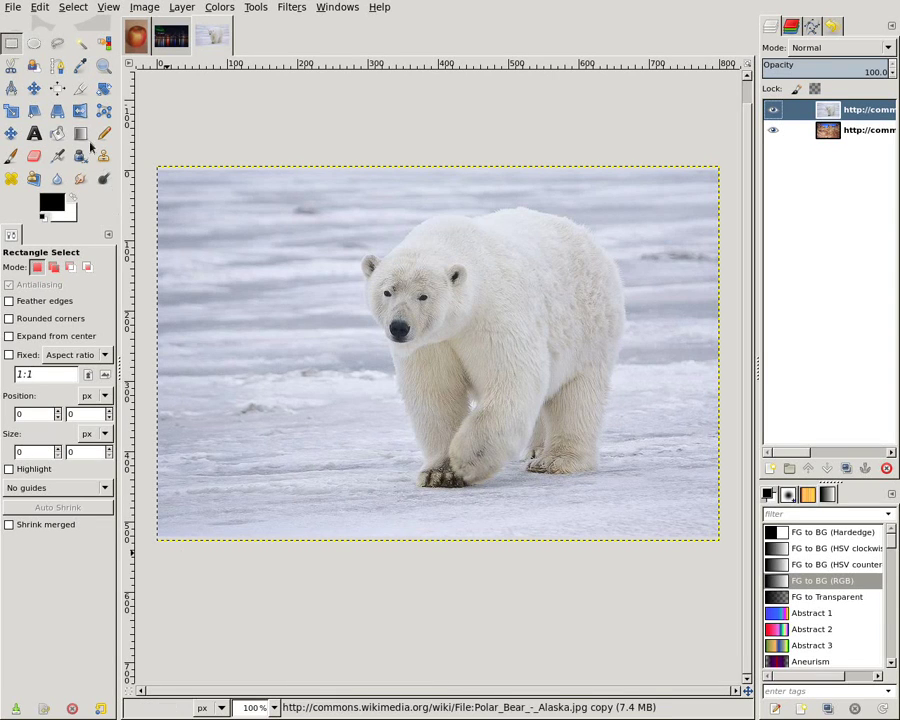
Scale the polar bear layer down to 296 × 197 px in the canyon's lower-left corner
left_click(12, 112)
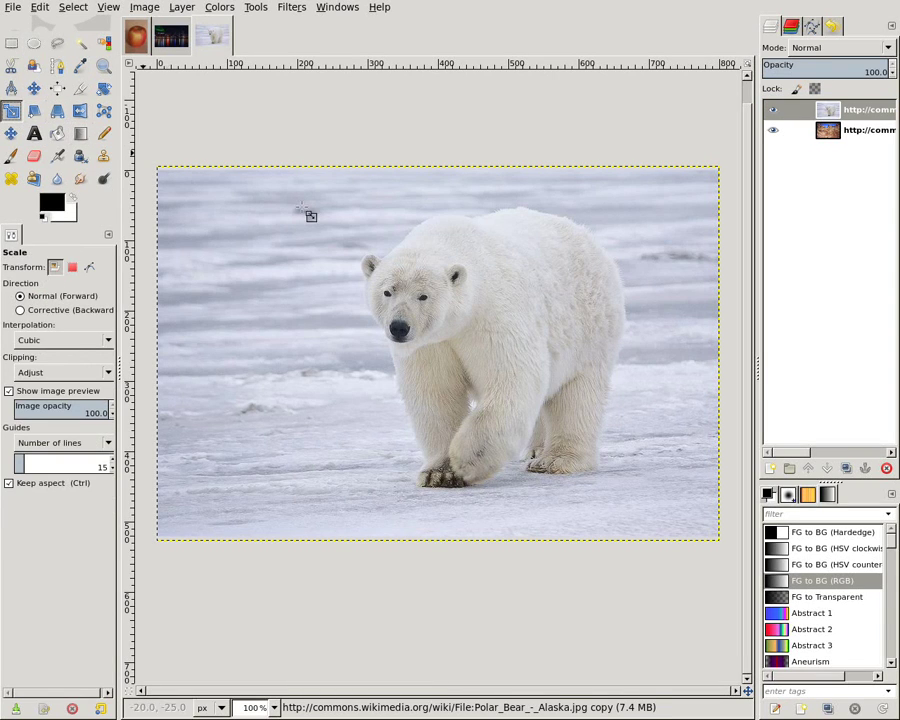
left_click(556, 232)
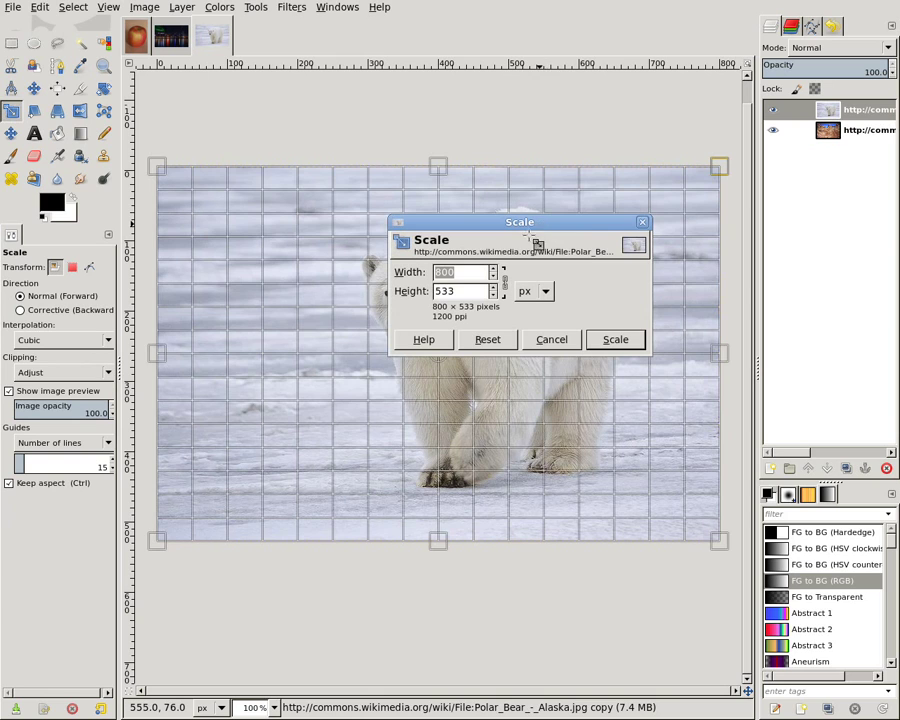
mouse_move(555, 232)
left_mouse_down()
mouse_move(413, 370)
mouse_move(284, 468)
left_mouse_up()
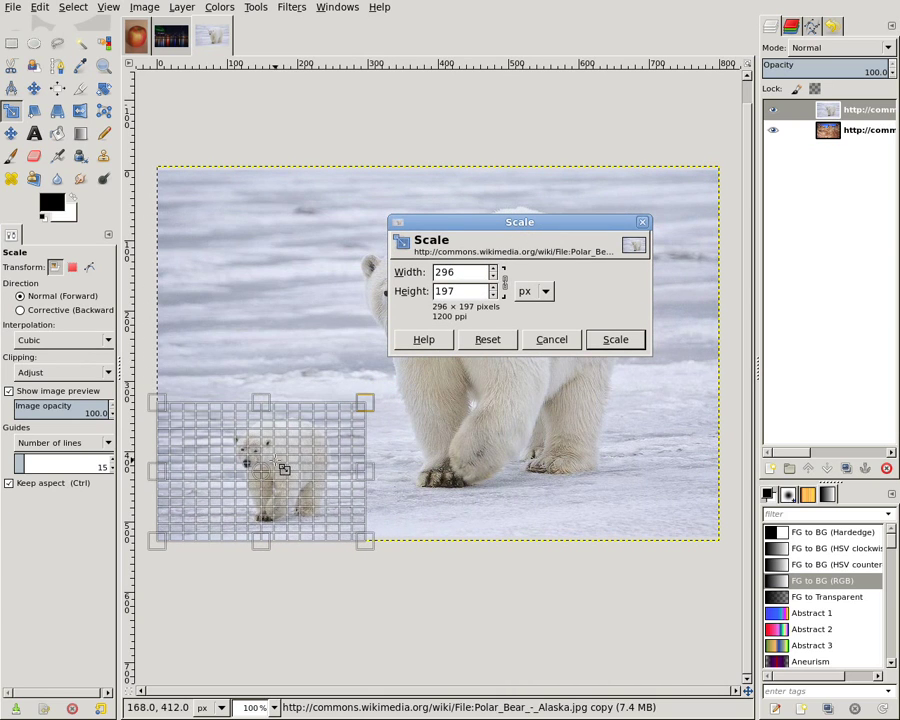
left_click(614, 340)
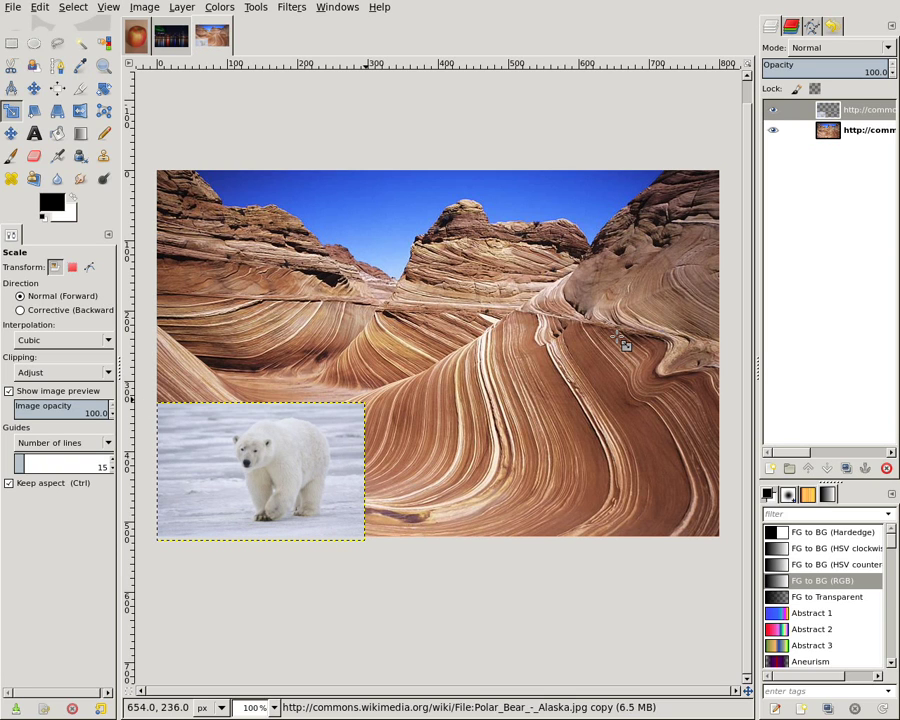
Trace a Free Select polygon around the polar bear, closing it at the starting point
left_click(57, 43)
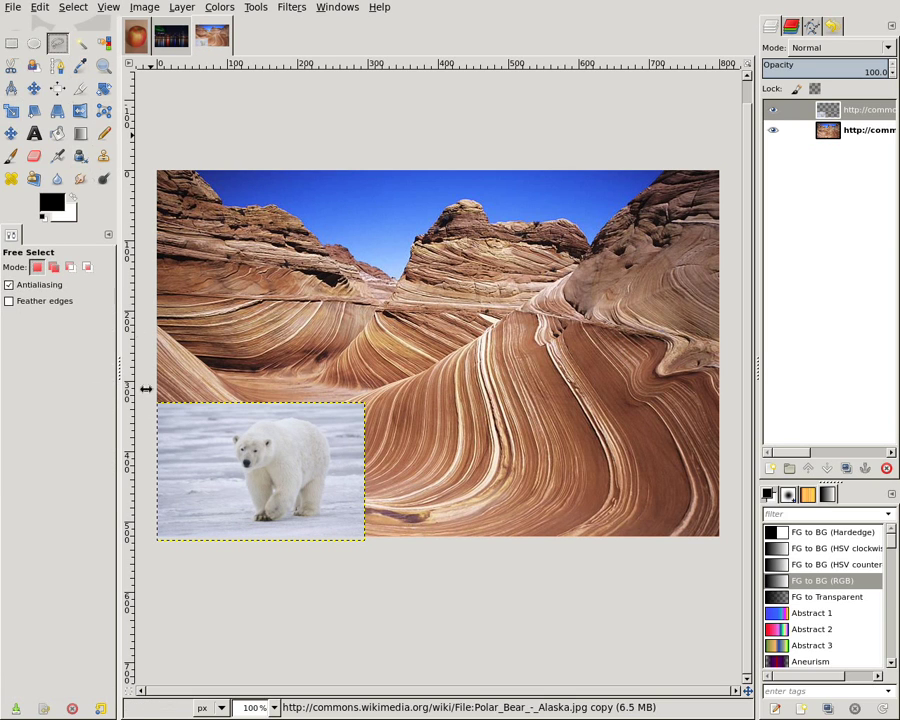
left_click(242, 505)
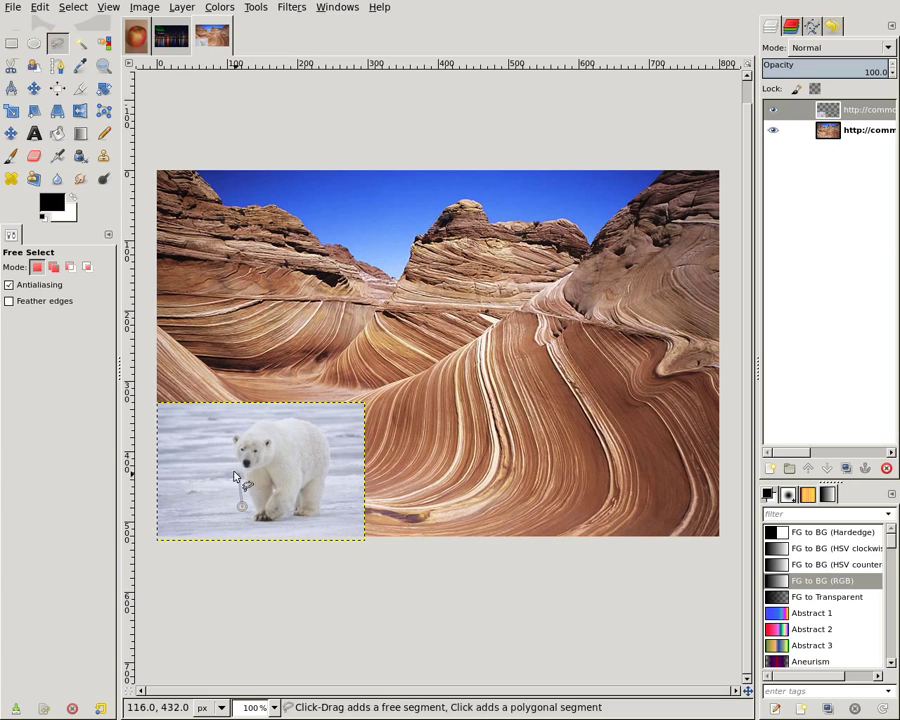
left_click(232, 471)
left_click(220, 440)
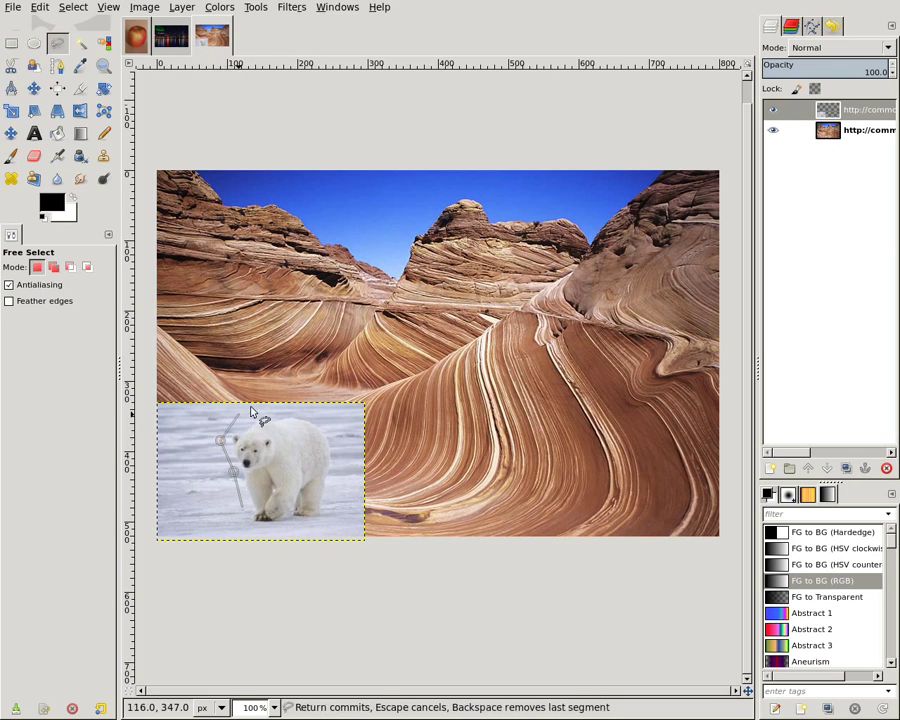
left_click(253, 409)
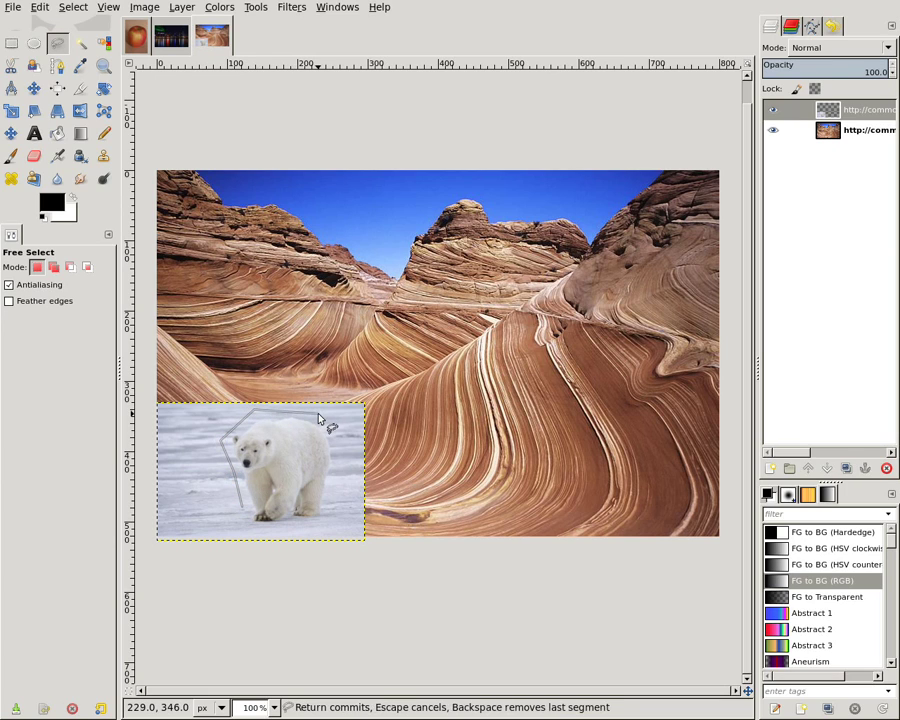
left_click(319, 412)
left_click(333, 445)
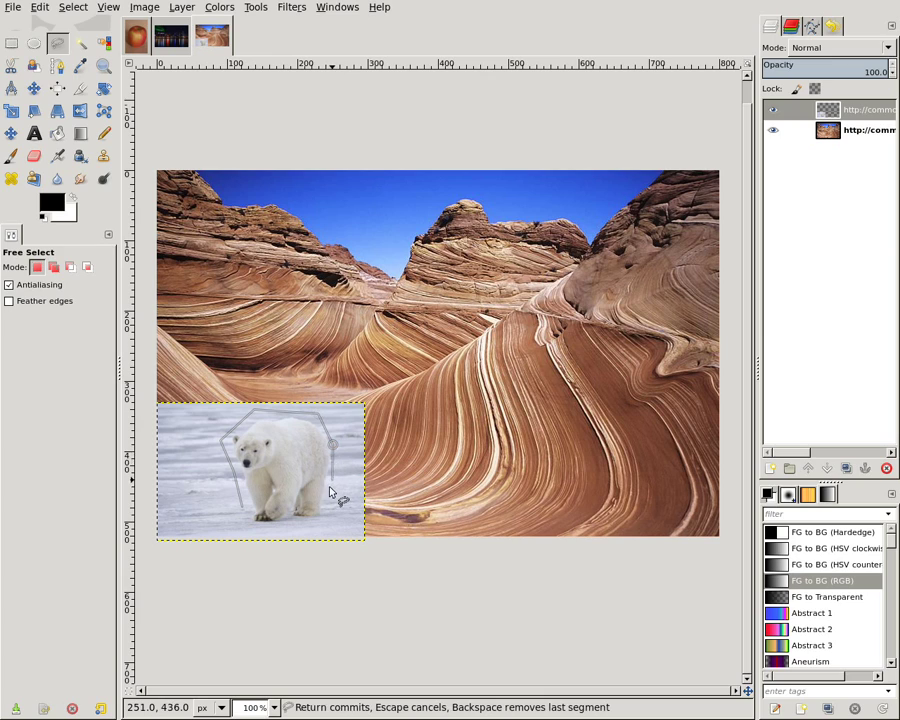
left_click(330, 489)
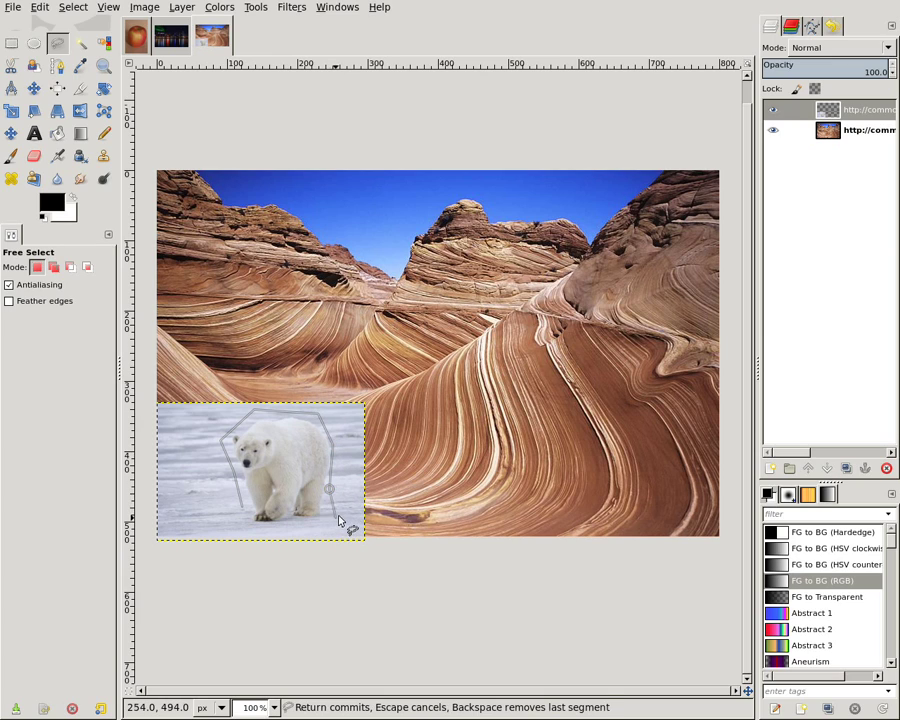
left_click(329, 502)
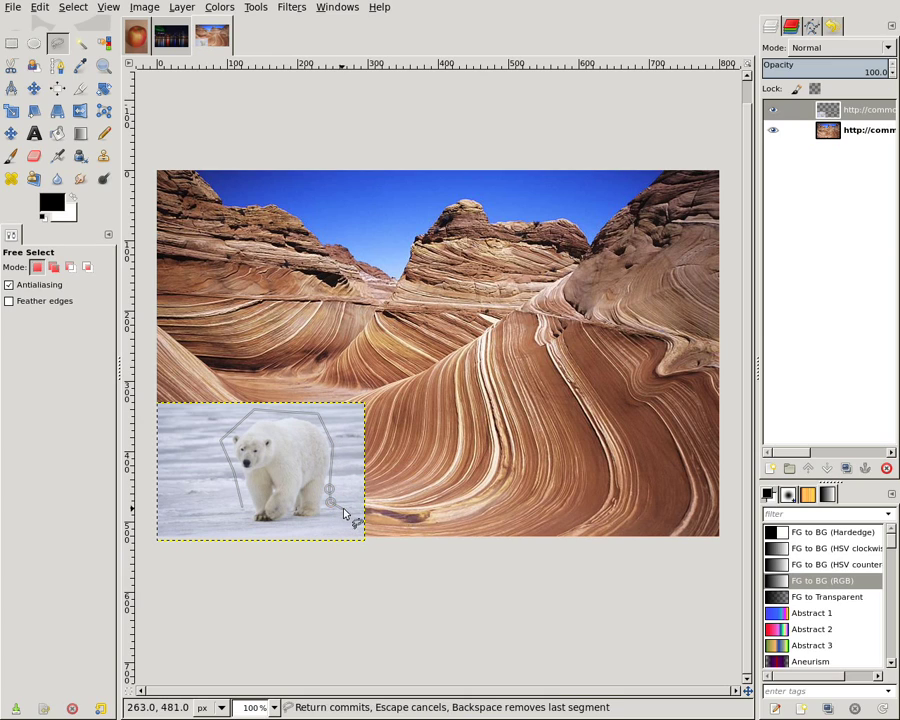
left_click(343, 510)
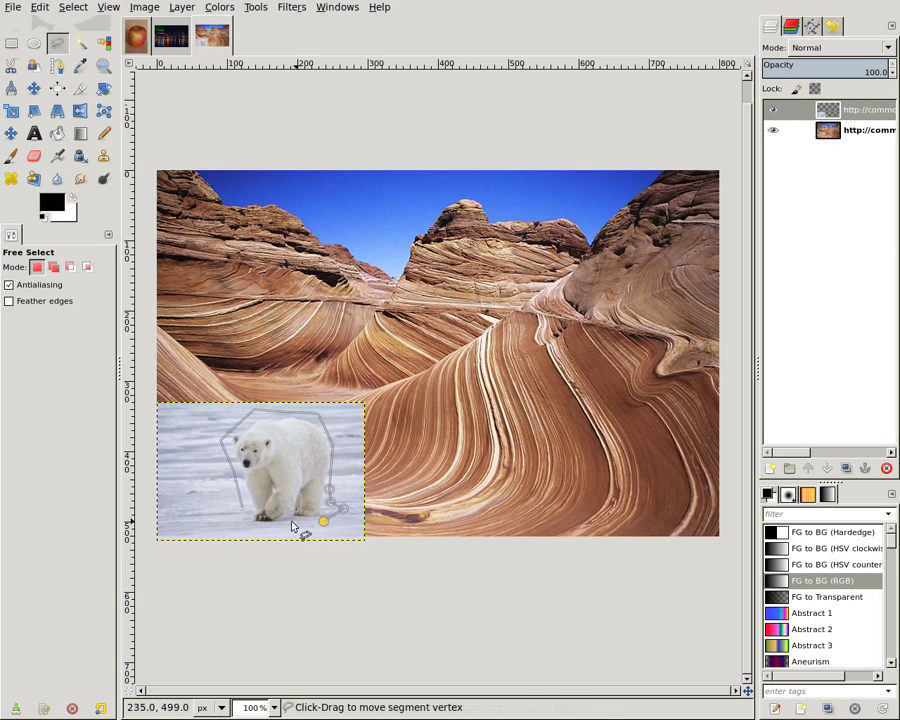
left_click(241, 514)
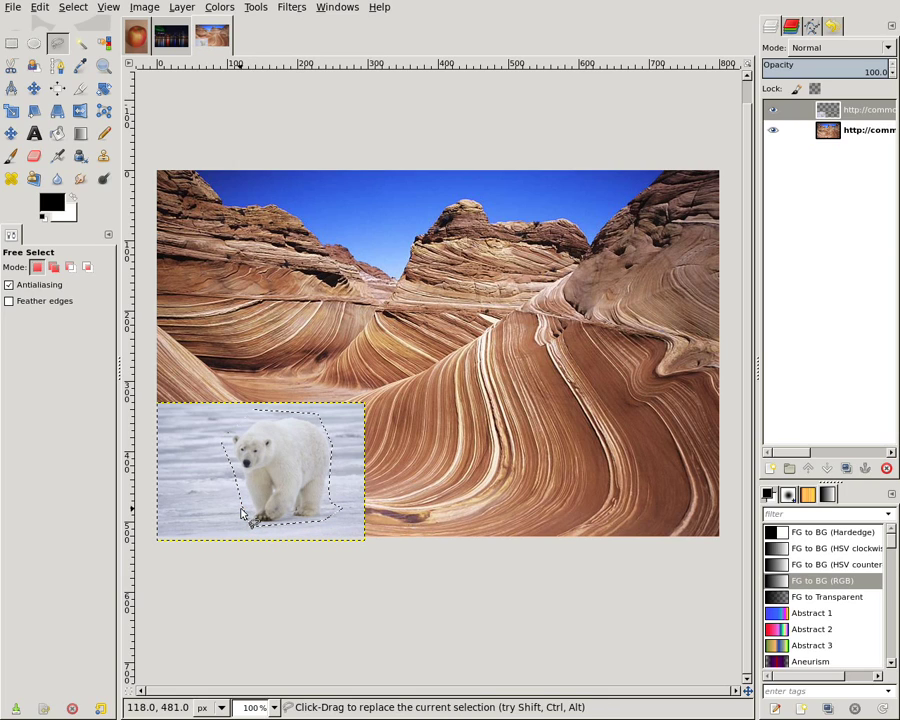
left_click(38, 9)
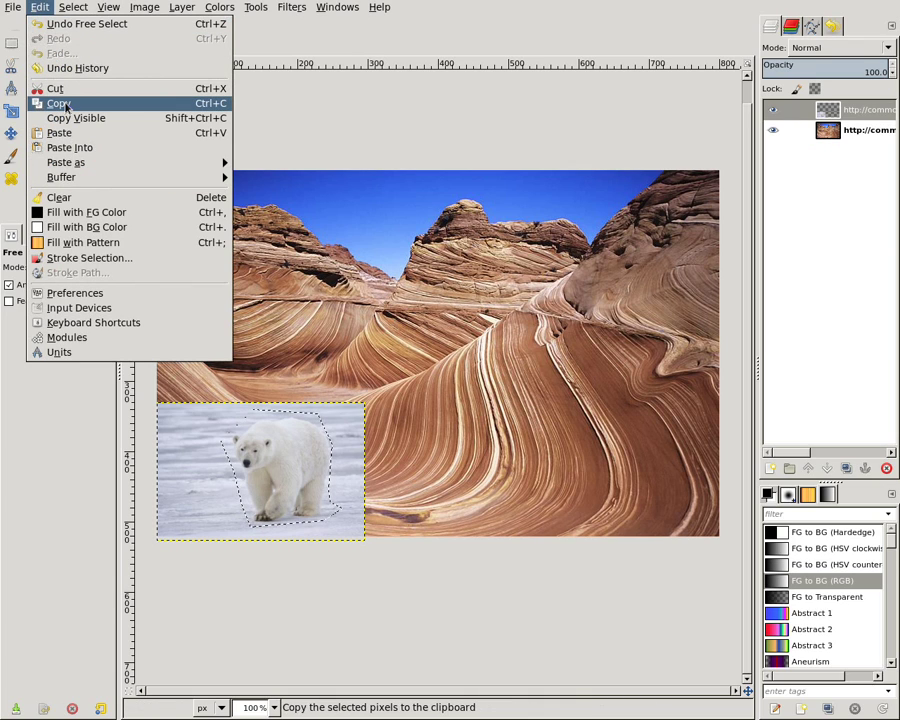
Copy the selected bear, hide its layer, activate the canyon layer and select none
left_click(62, 104)
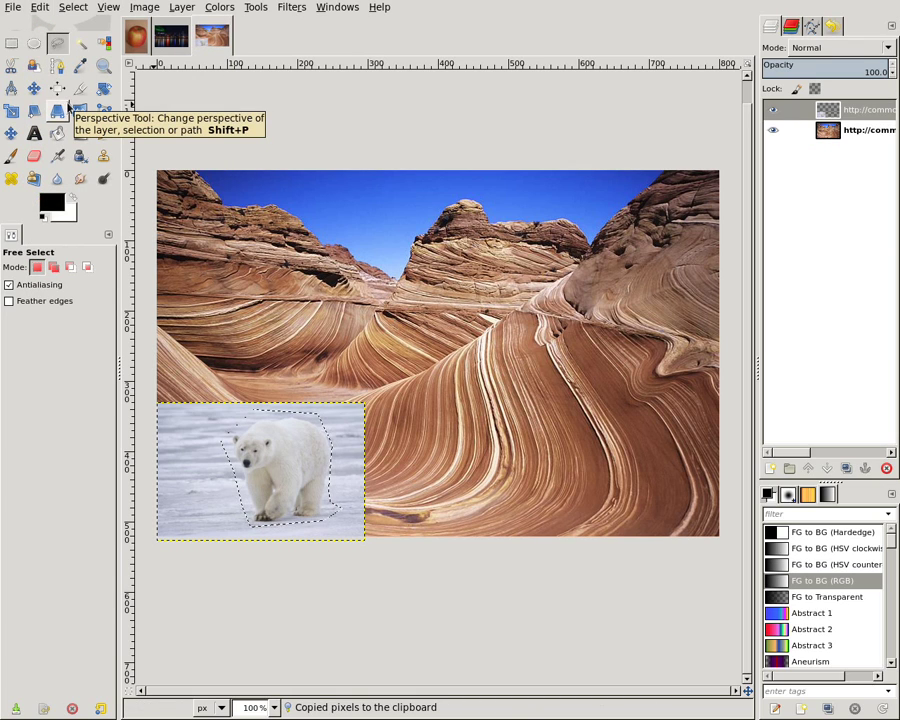
left_click(772, 112)
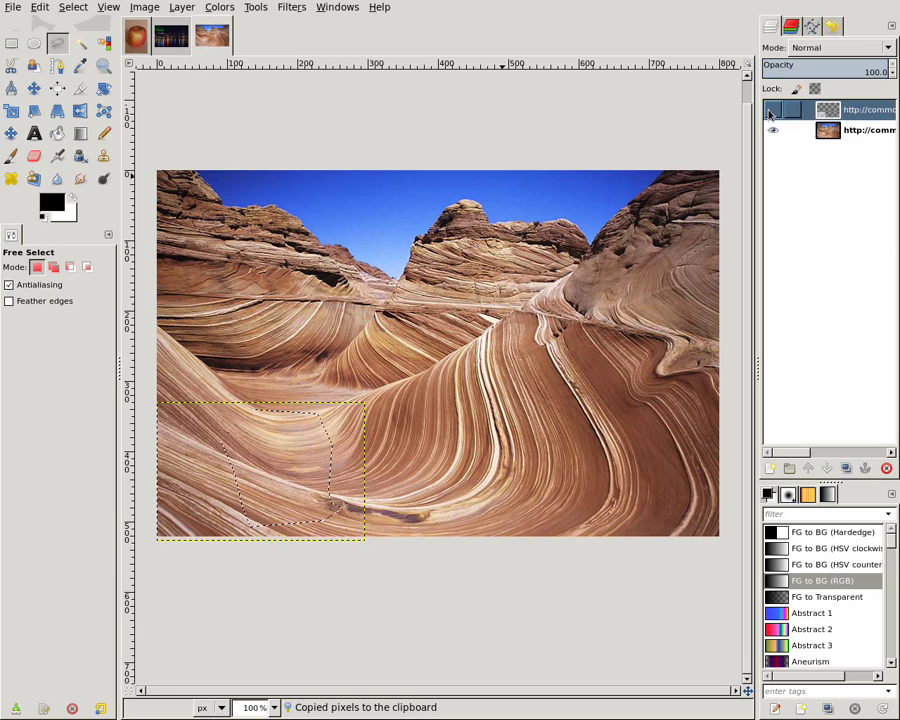
left_click(833, 130)
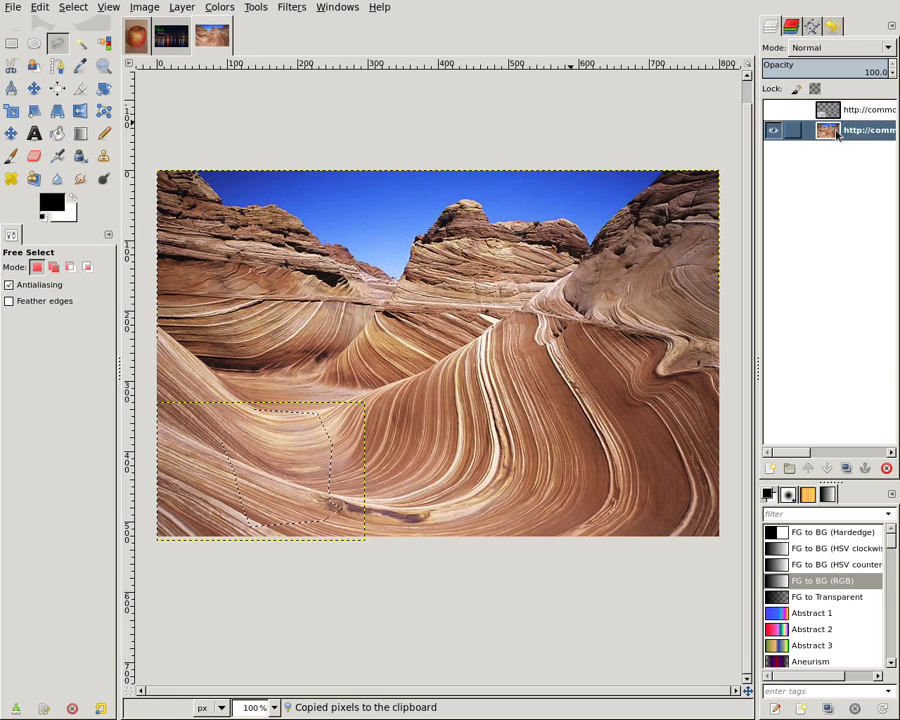
left_click(83, 7)
left_click(78, 37)
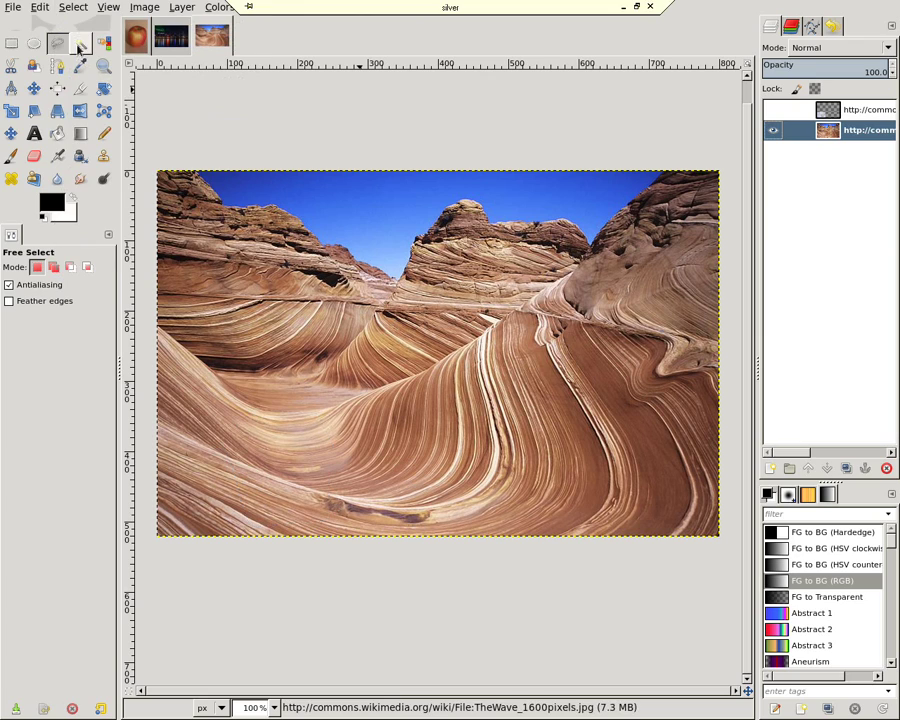
Seamless-clone the copied bear into the canyon's lower left, nudge it up-left, and commit
left_click(12, 133)
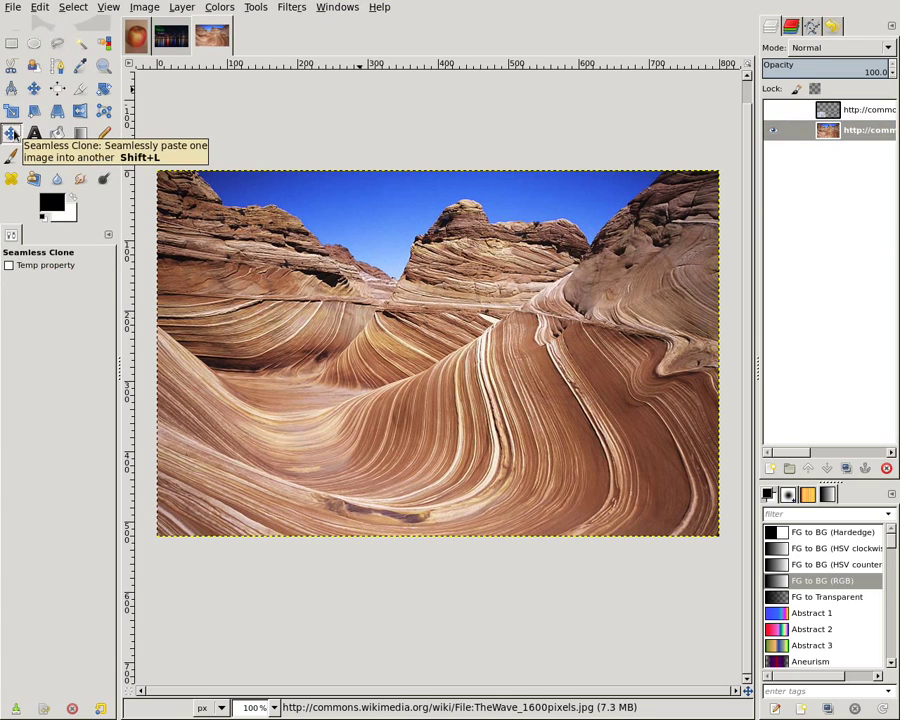
left_click(283, 437)
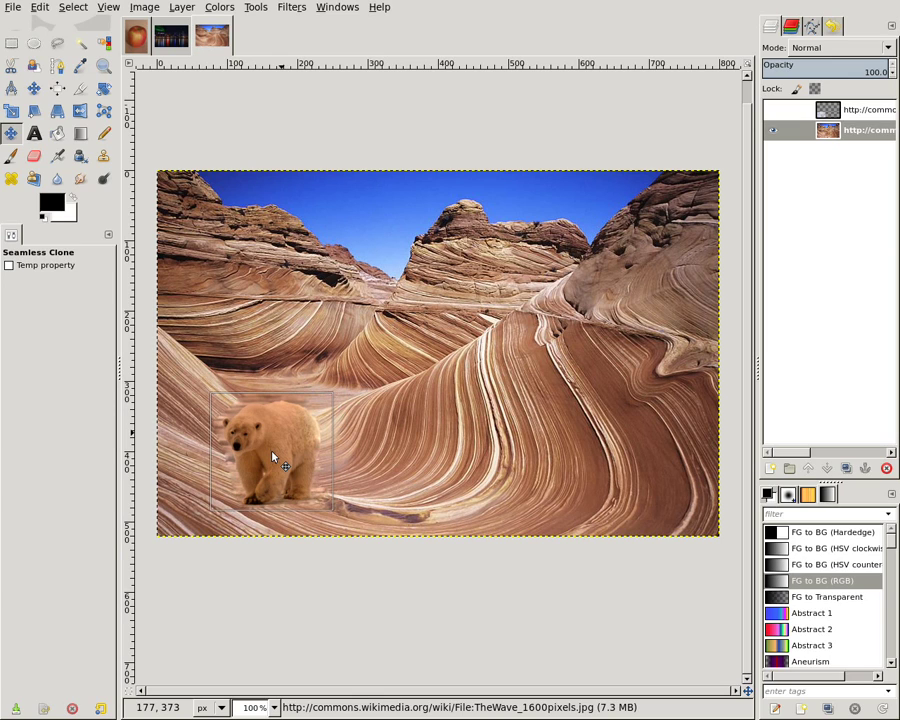
left_click_drag(272, 455, 262, 447)
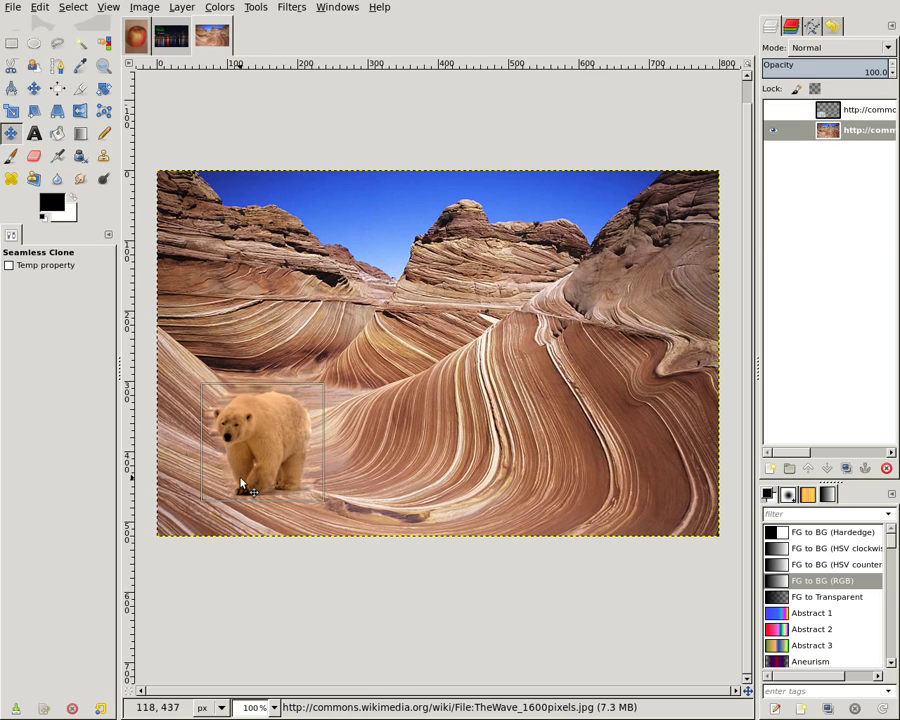
key("Return")
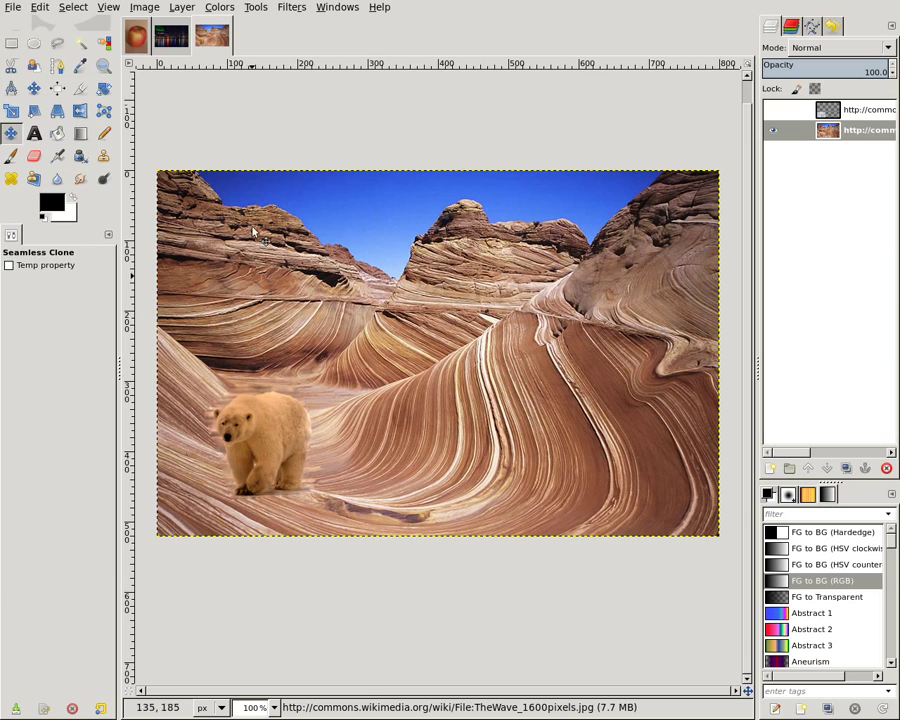
Switch to the night city image and zoom in to inspect the aurora over the sky
left_click(175, 42)
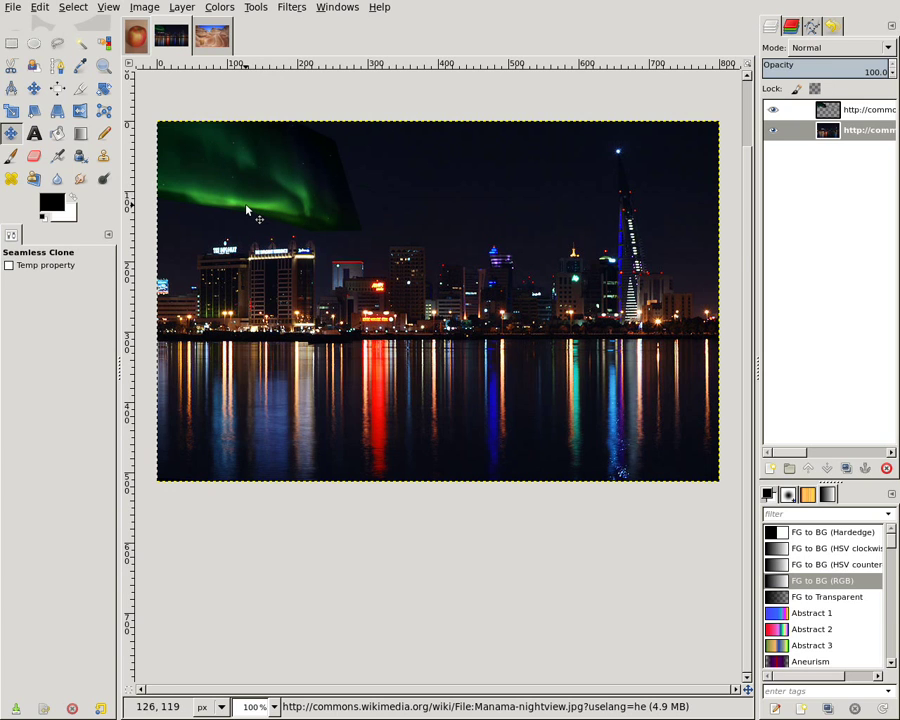
scroll(246, 207, "up", 1, "ctrl")
scroll(277, 176, "up", 2, "ctrl")
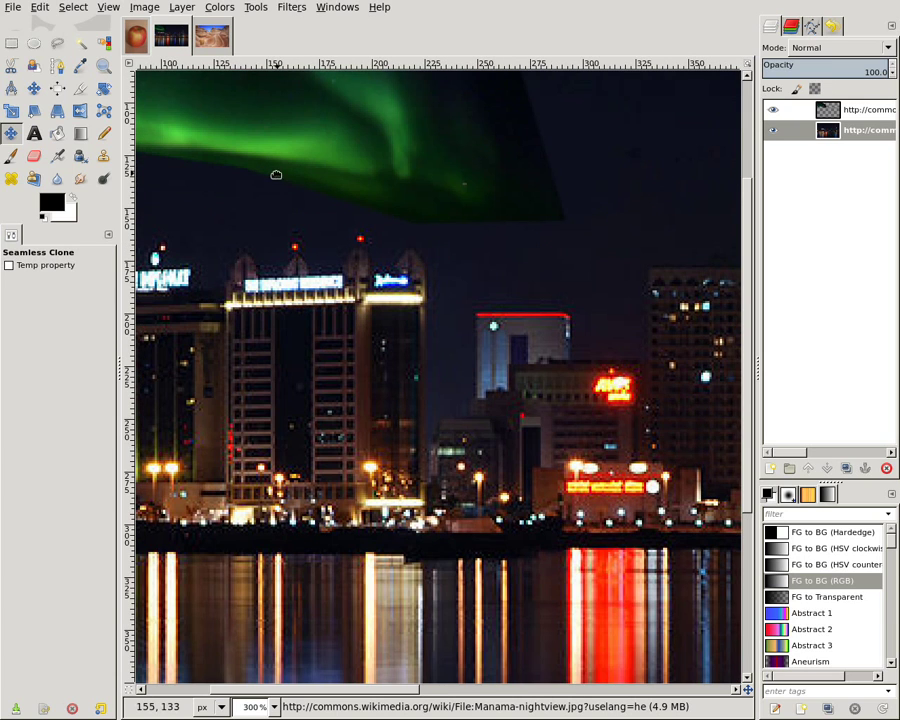
mouse_move(275, 173)
left_mouse_down()
mouse_move(323, 239)
mouse_move(482, 345)
left_mouse_up()
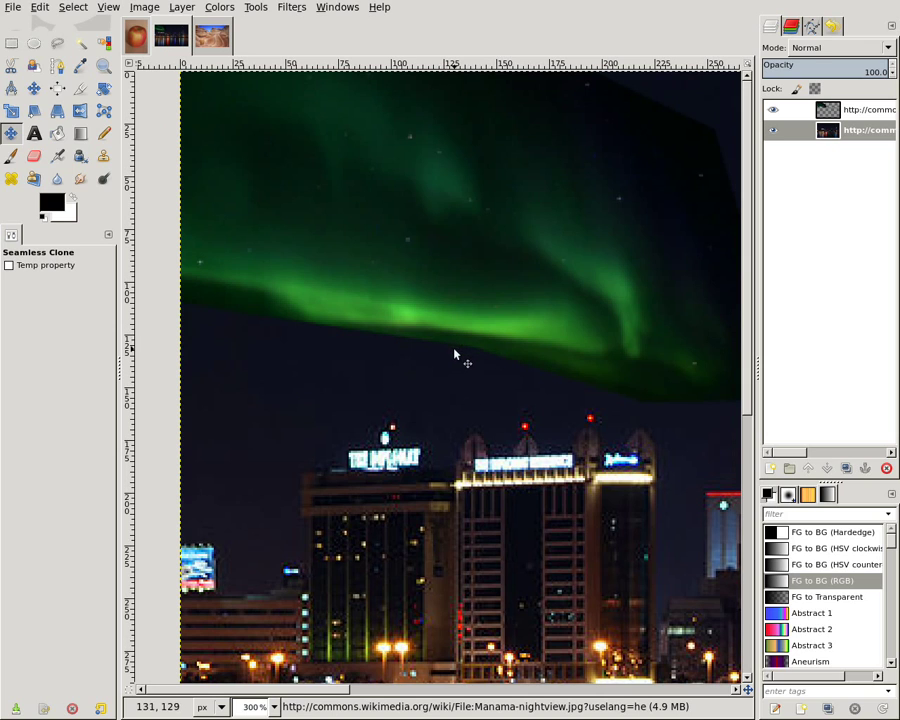
scroll(459, 350, "down", 1, "ctrl")
scroll(444, 350, "down", 1, "ctrl")
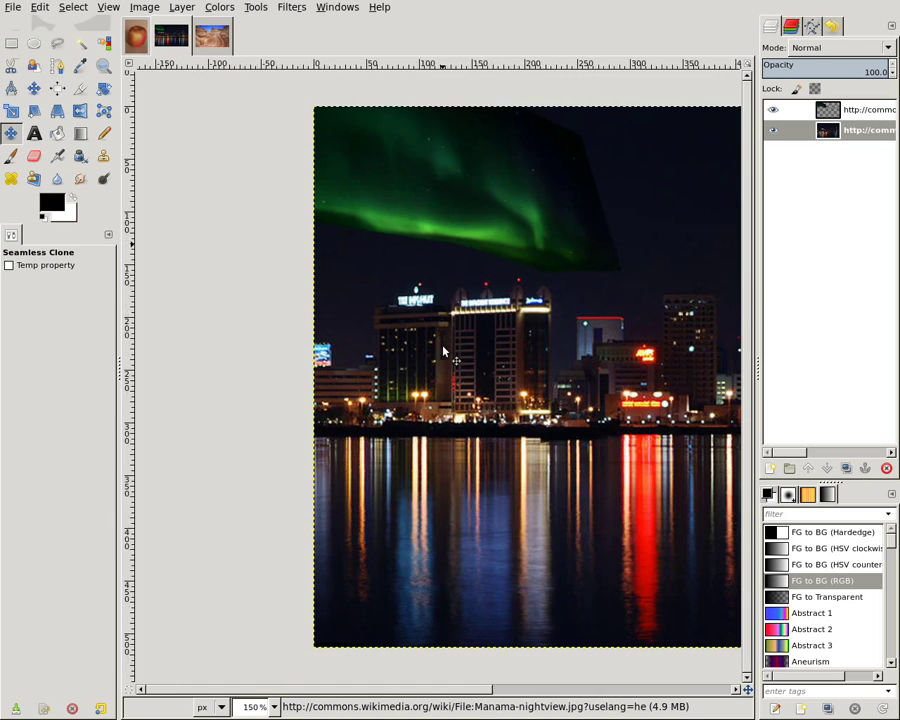
scroll(443, 349, "down", 1, "ctrl")
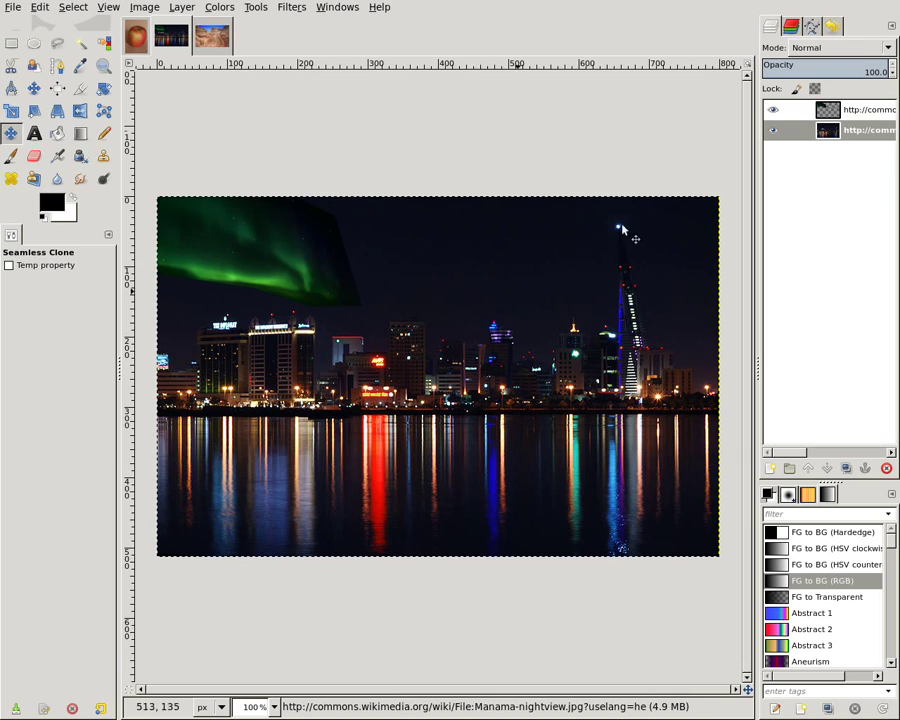
Copy the aurora layer's pixels, hide that layer, and make the city photo layer active
right_click(828, 118)
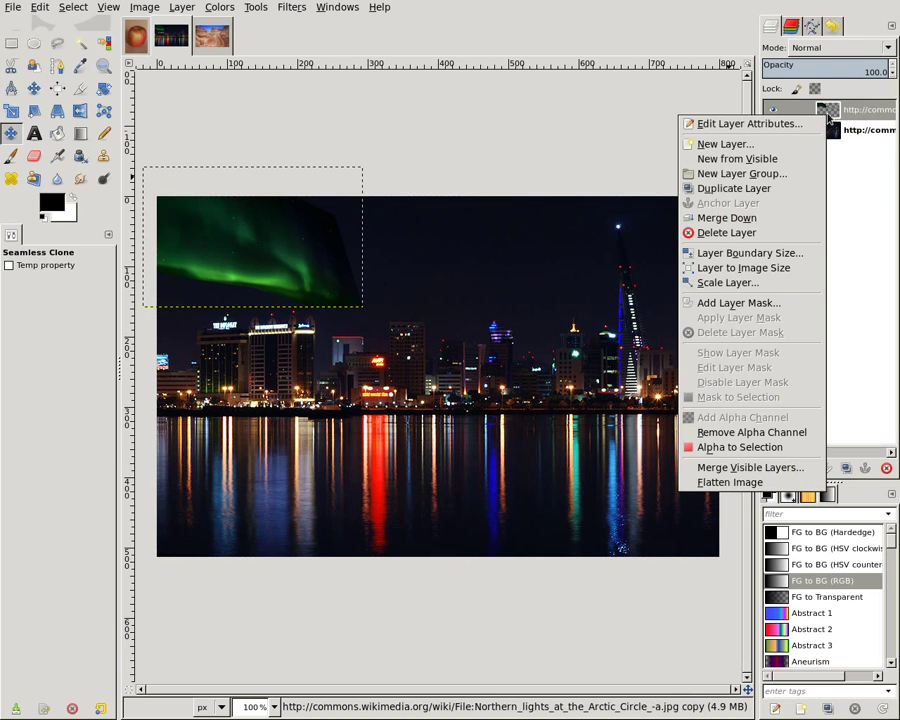
left_click(586, 82)
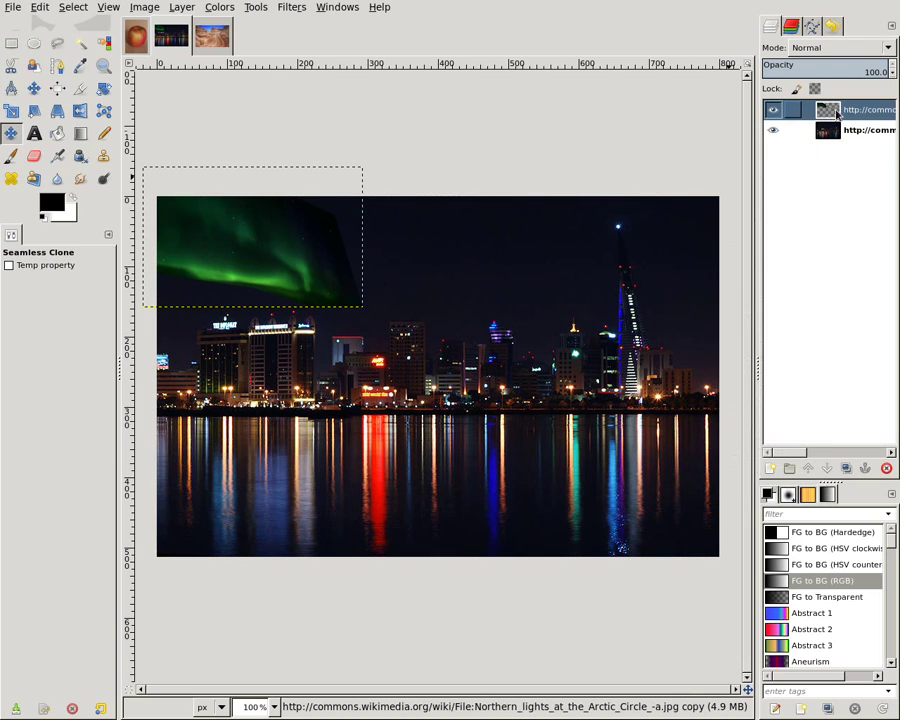
left_click(30, 10)
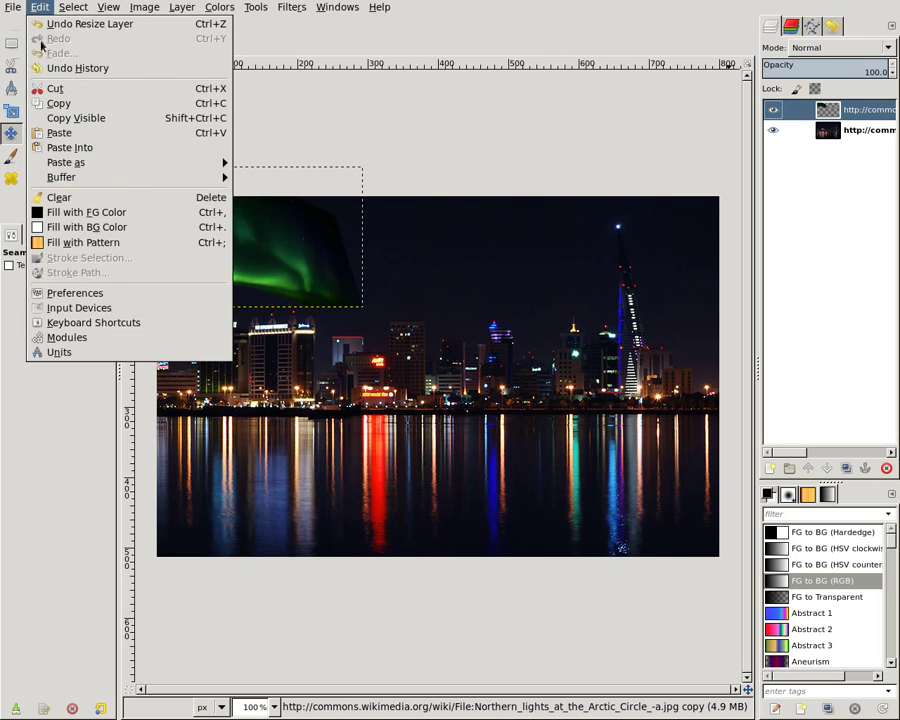
left_click(55, 103)
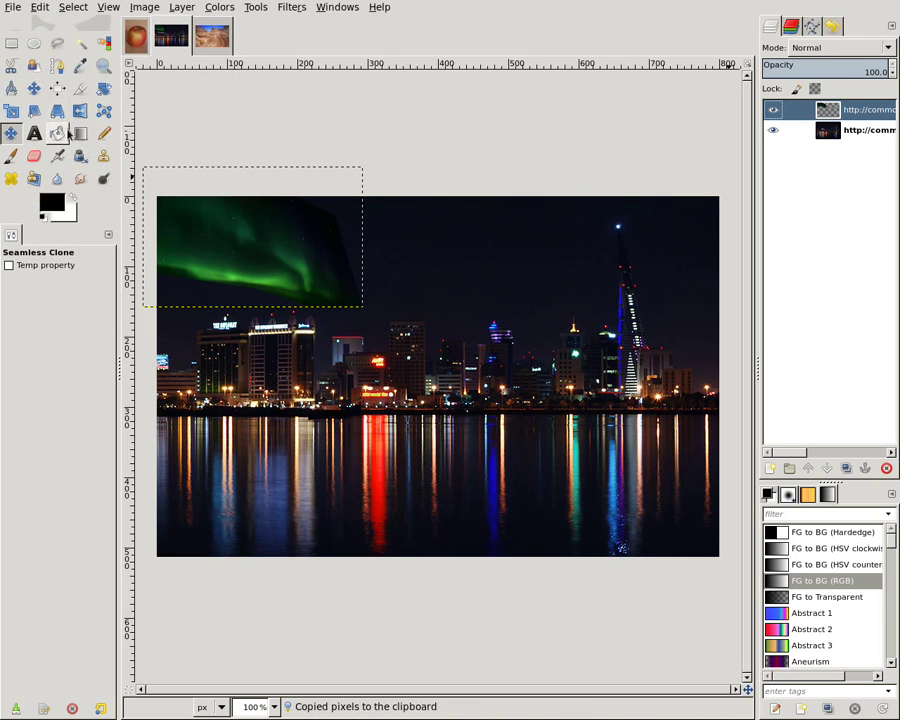
left_click(772, 110)
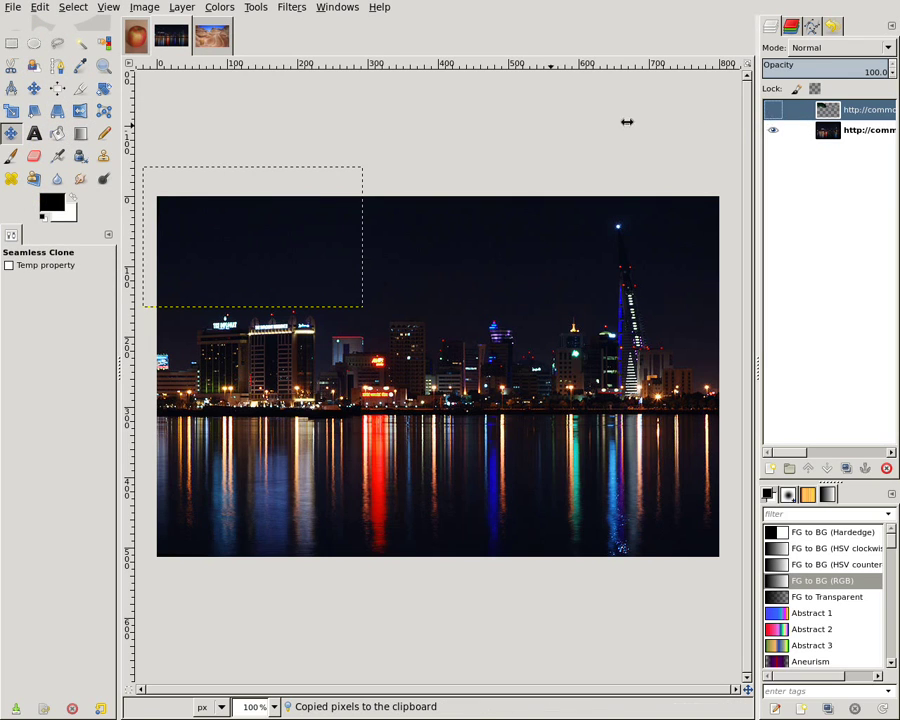
left_click(830, 131)
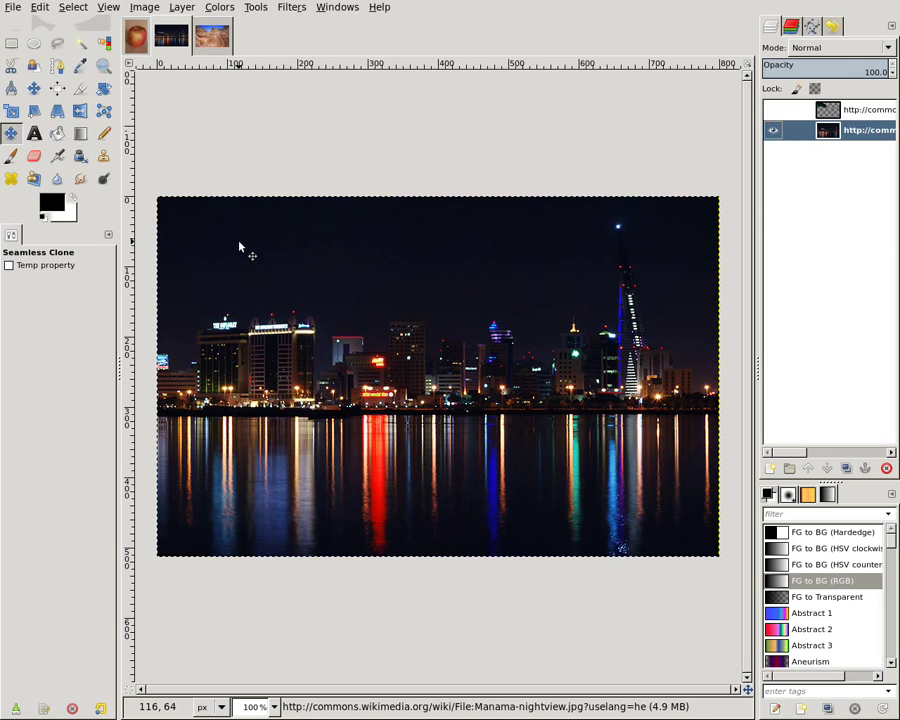
Seamless-clone the aurora into the upper-left sky, shift it slightly up, and commit
left_click(239, 247)
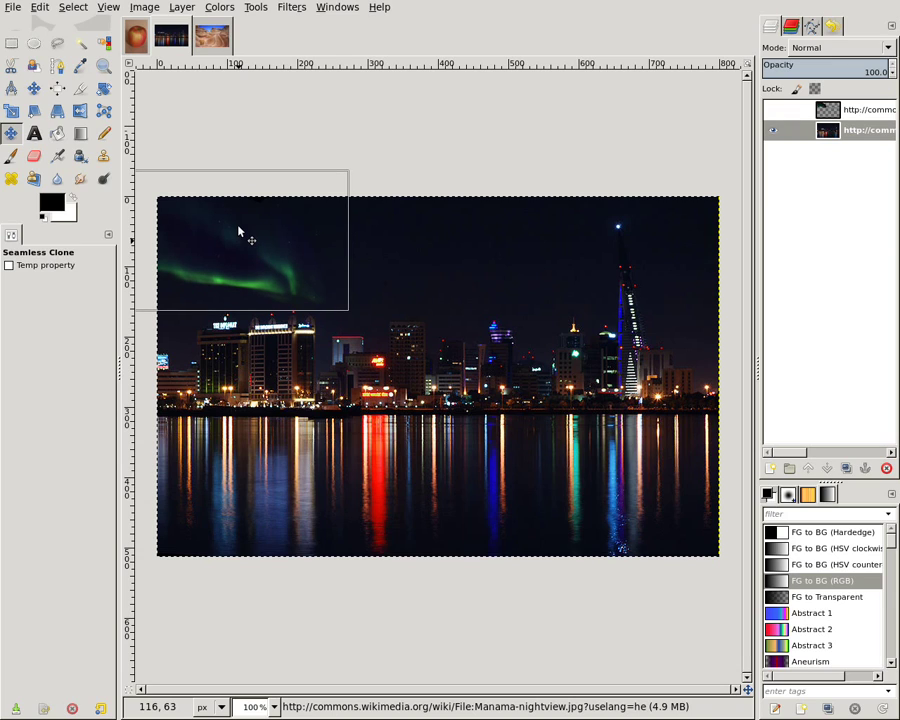
left_click_drag(239, 229, 259, 224)
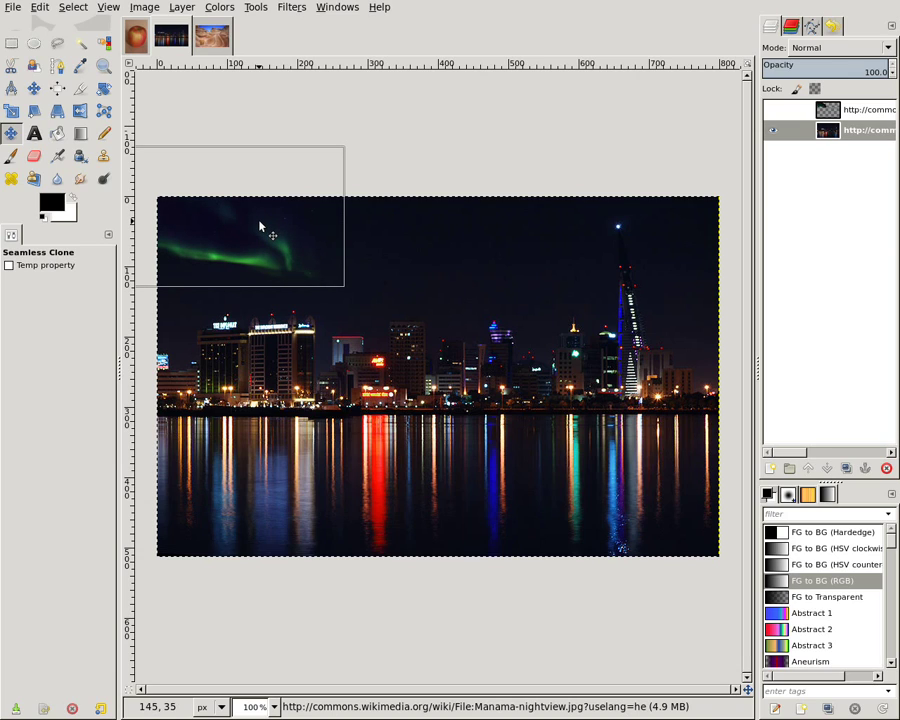
key("Return")
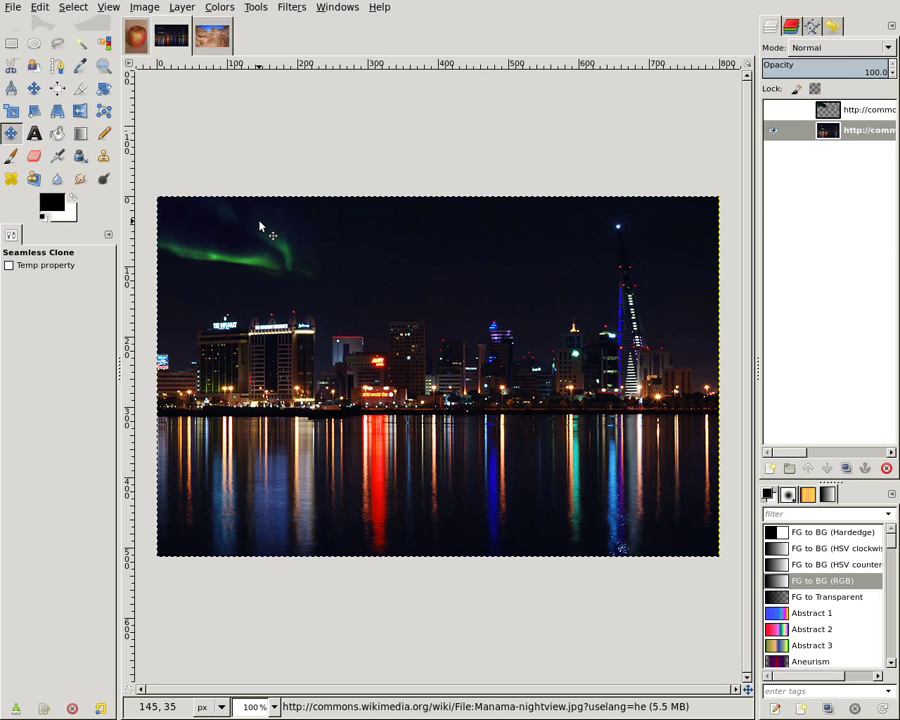
scroll(231, 273, "up", 3, "ctrl")
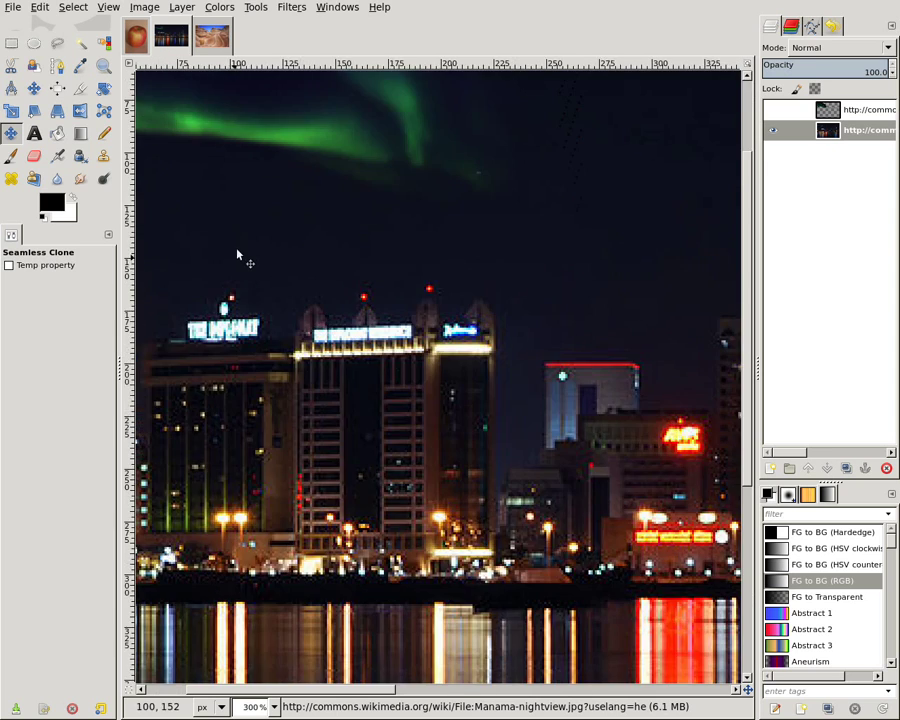
scroll(300, 174, "up", 1, "ctrl")
mouse_move(303, 176)
left_mouse_down()
mouse_move(414, 326)
mouse_move(540, 398)
mouse_move(538, 413)
mouse_move(293, 426)
mouse_move(241, 477)
mouse_move(423, 452)
mouse_move(488, 432)
mouse_move(476, 416)
left_mouse_up()
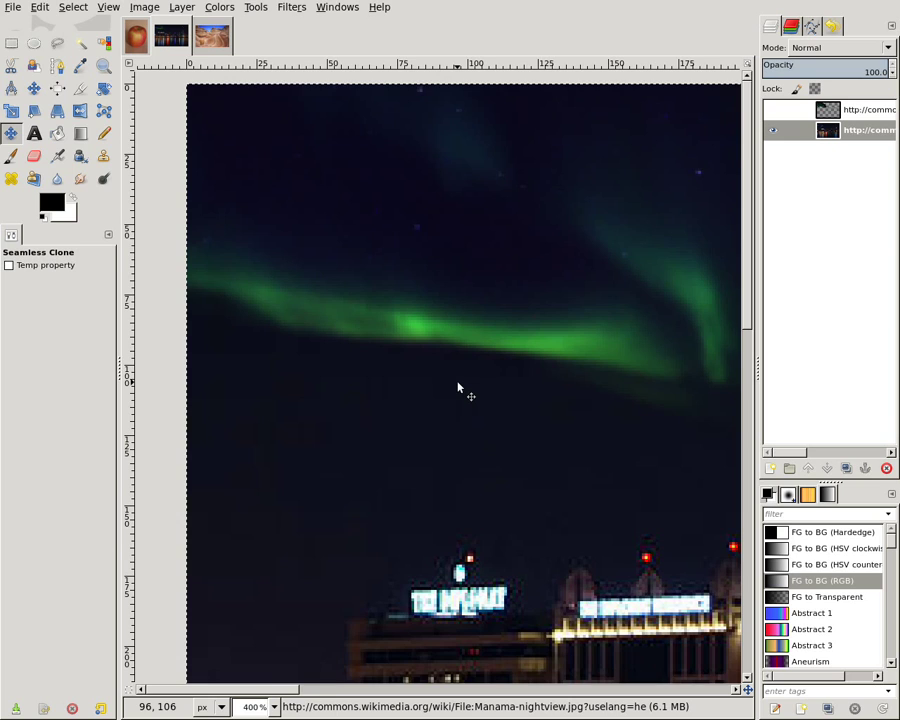
scroll(458, 388, "down", 1)
scroll(458, 388, "down", 1)
scroll(458, 390, "down", 1)
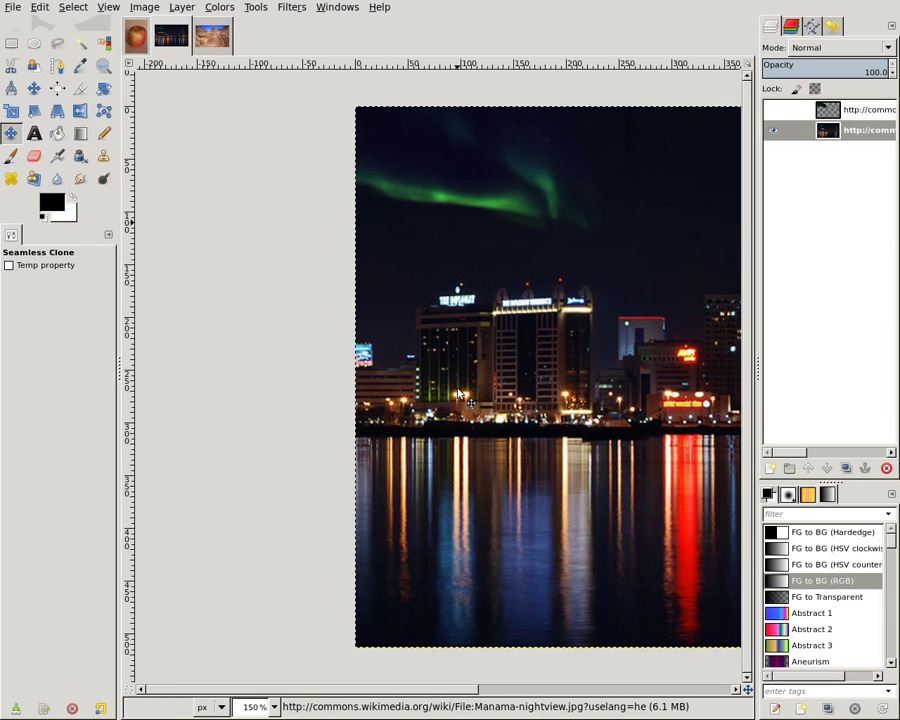
scroll(459, 393, "down", 1)
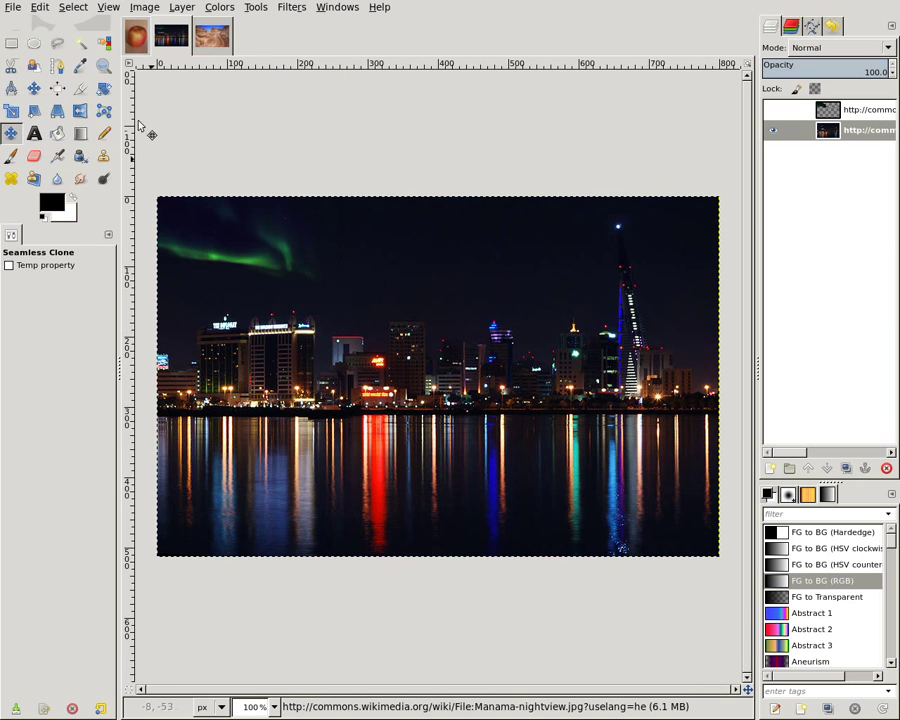
Switch to the apple image, copy the orange peel layer, hide it, and activate the apple layer
left_click(136, 37)
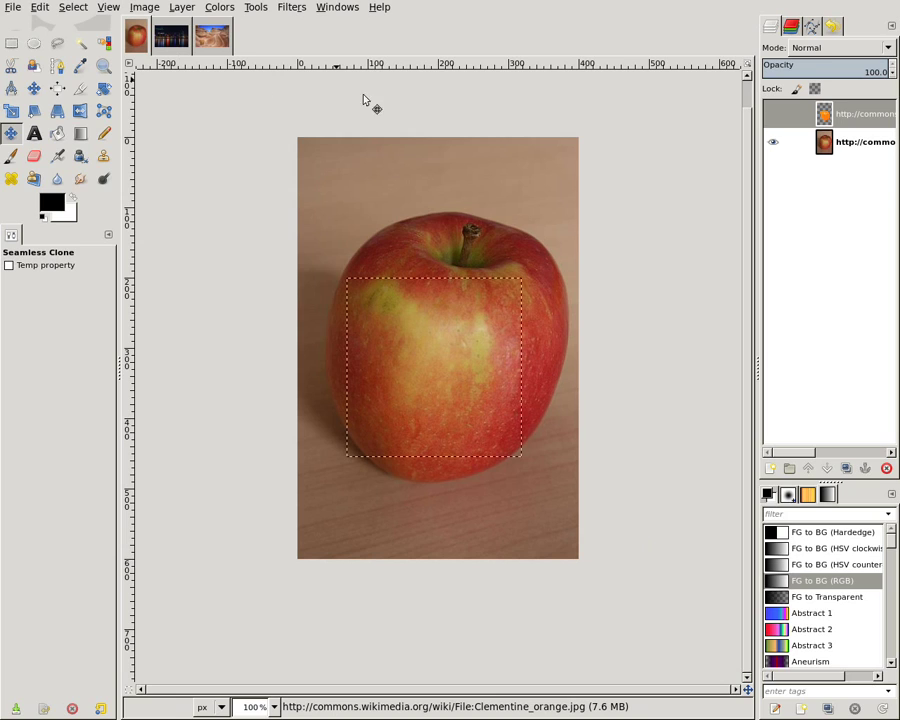
left_click(775, 114)
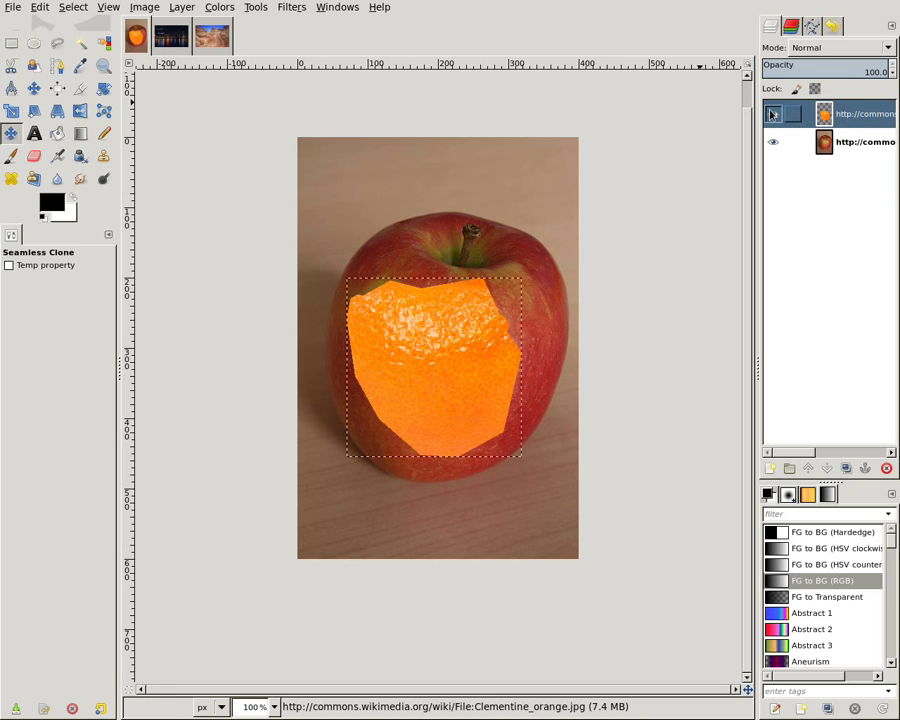
left_click(773, 114)
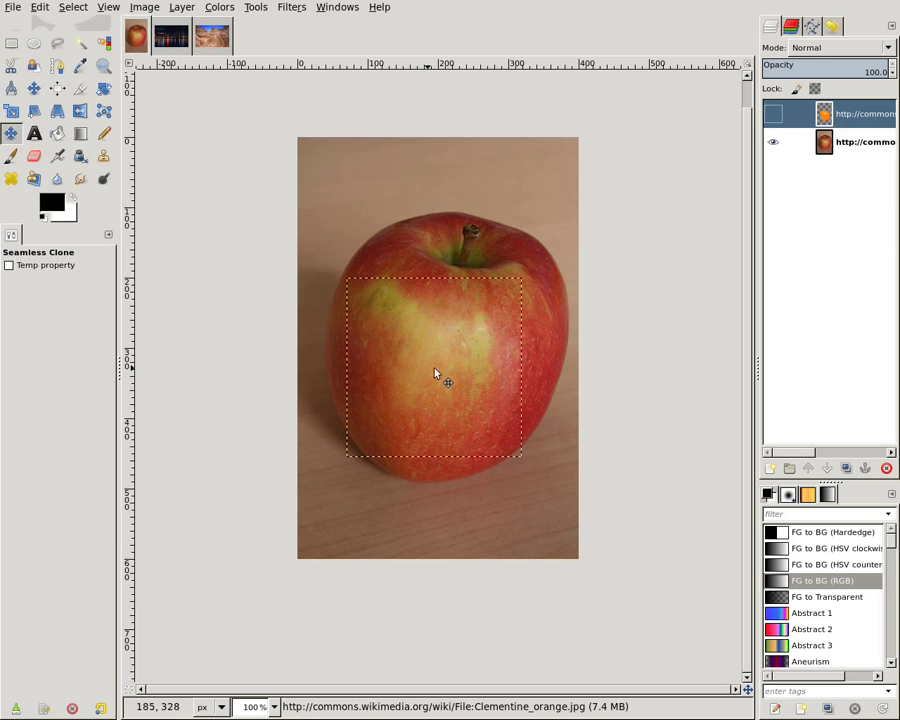
left_click(773, 114)
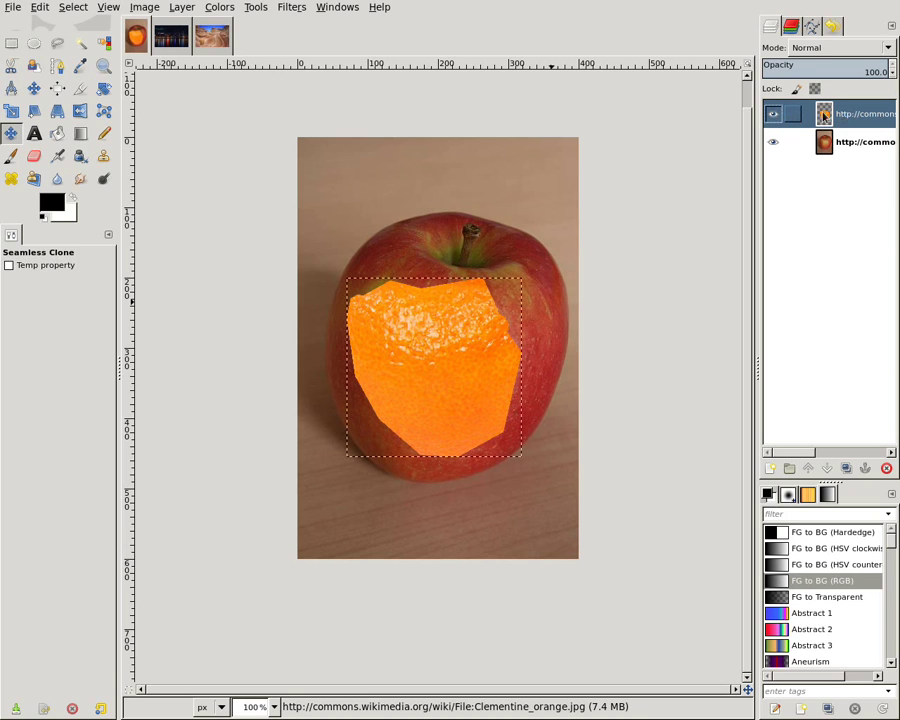
left_click(39, 8)
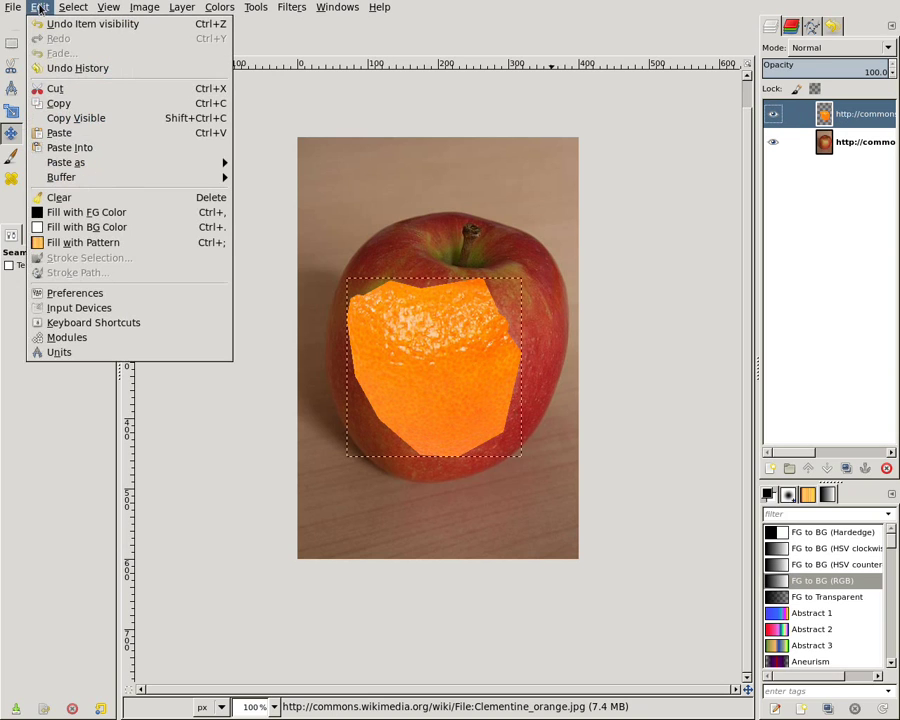
left_click(60, 103)
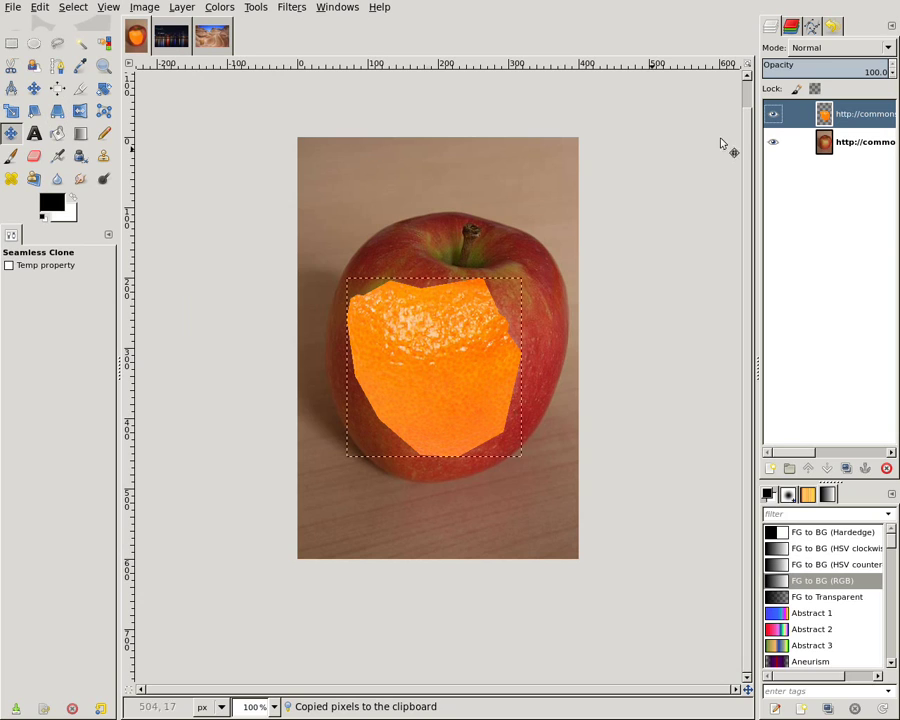
left_click(773, 114)
left_click(845, 143)
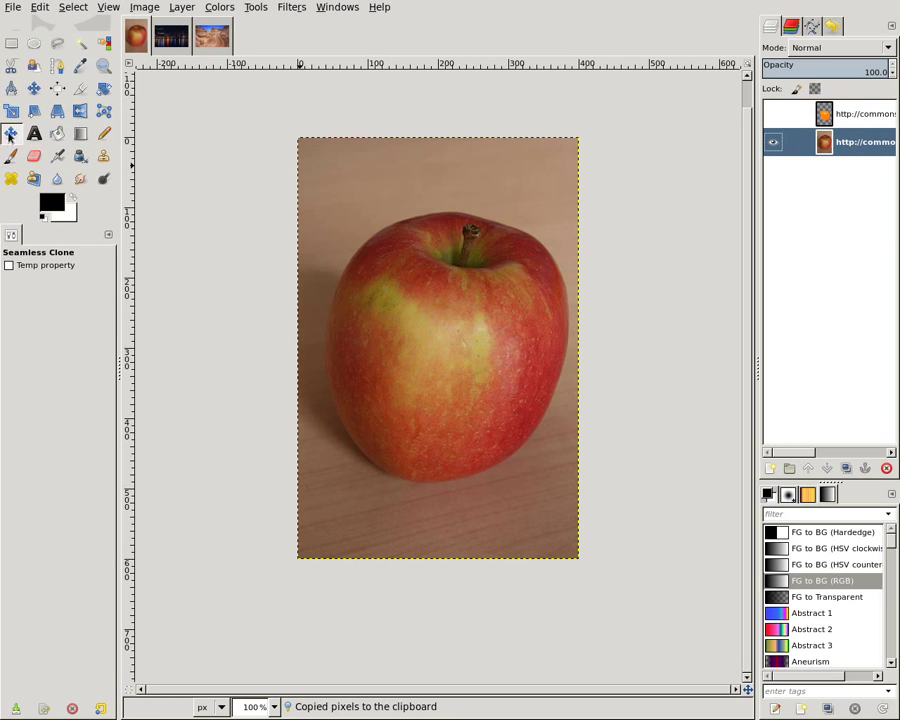
Seamless-clone the orange peel onto the apple's upper middle and zoom in to check it
left_click(425, 364)
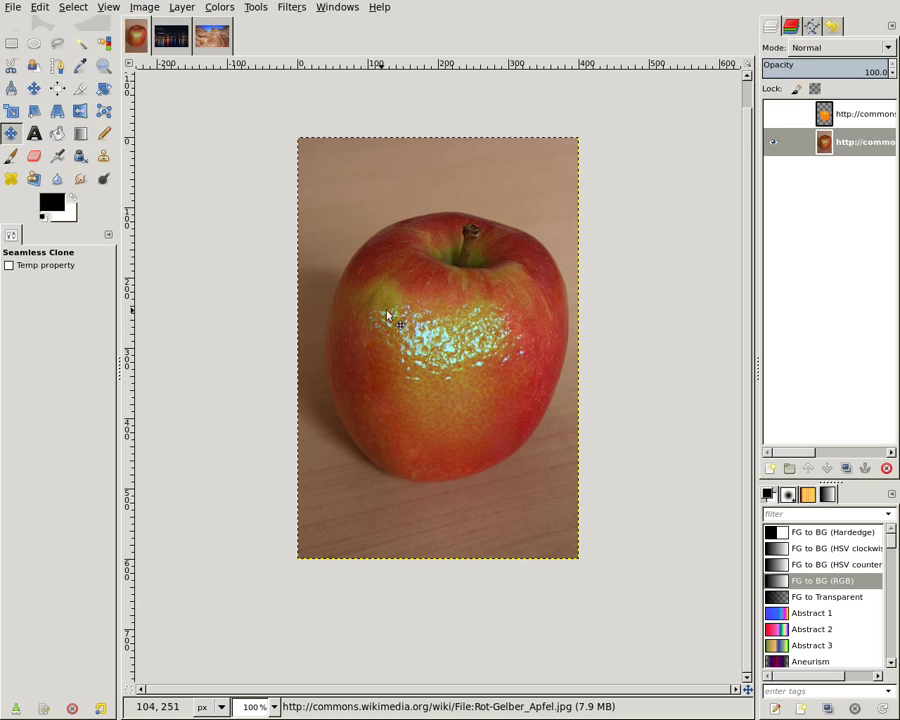
key("2")
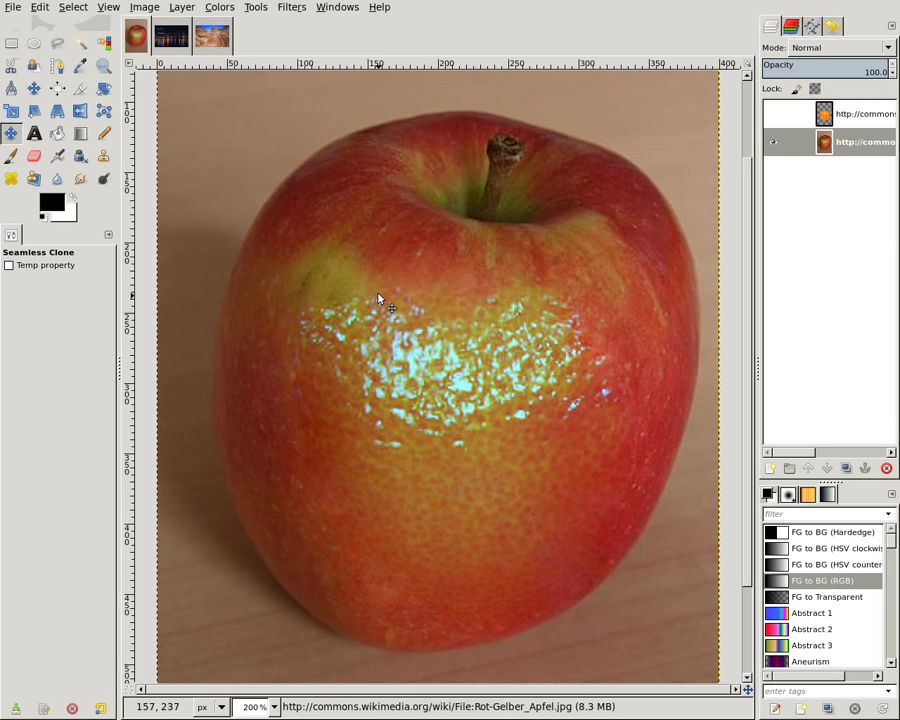
left_click_drag(379, 294, 407, 340)
scroll(380, 330, "down", 2)
scroll(362, 302, "right", 2)
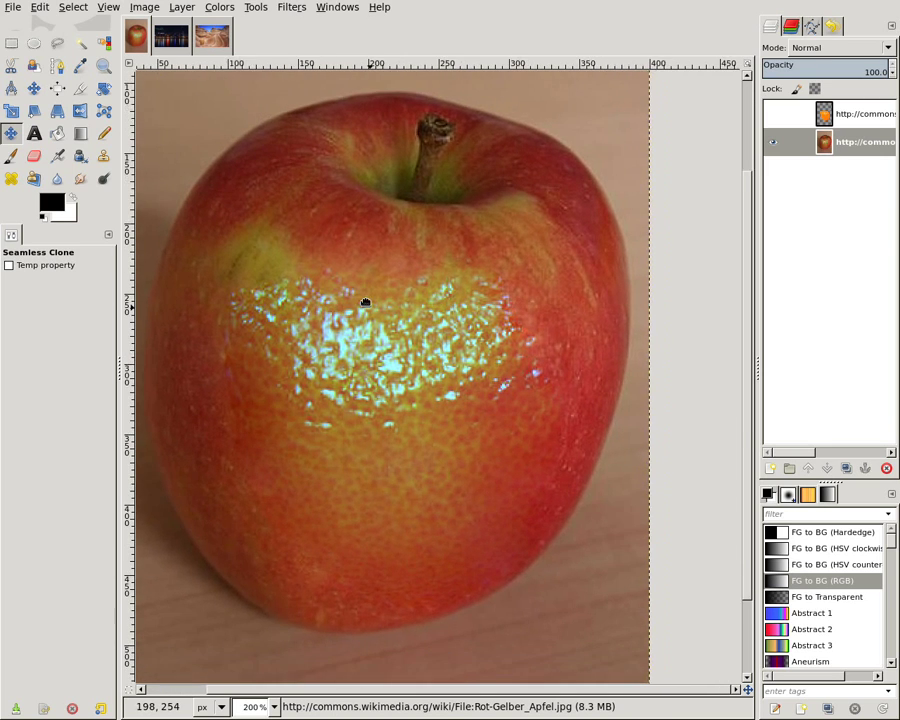
scroll(375, 292, "left", 1)
scroll(400, 292, "left", 1)
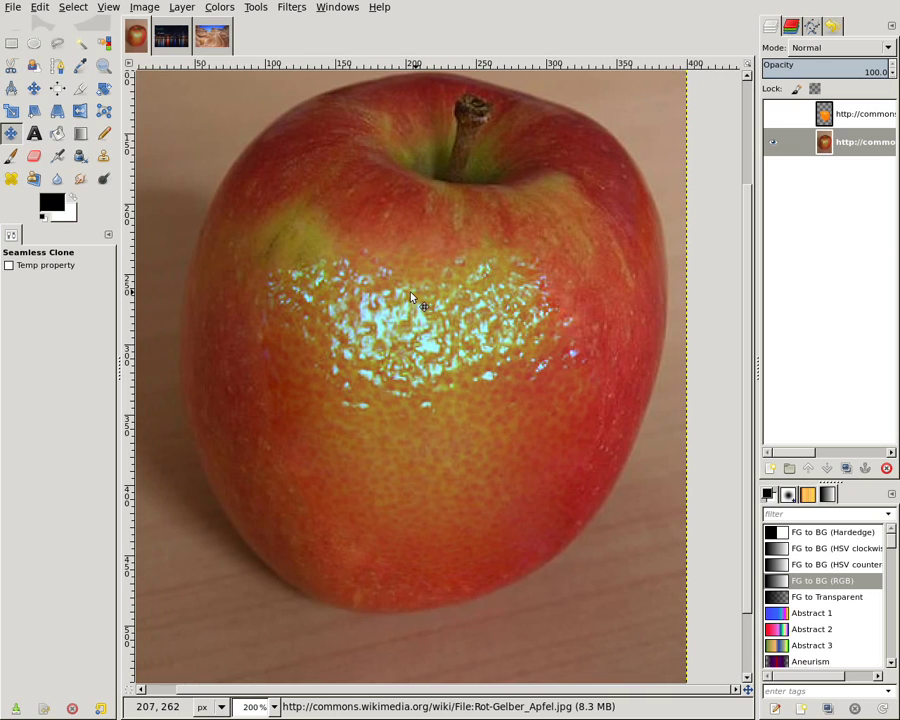
key("minus")
key("minus")
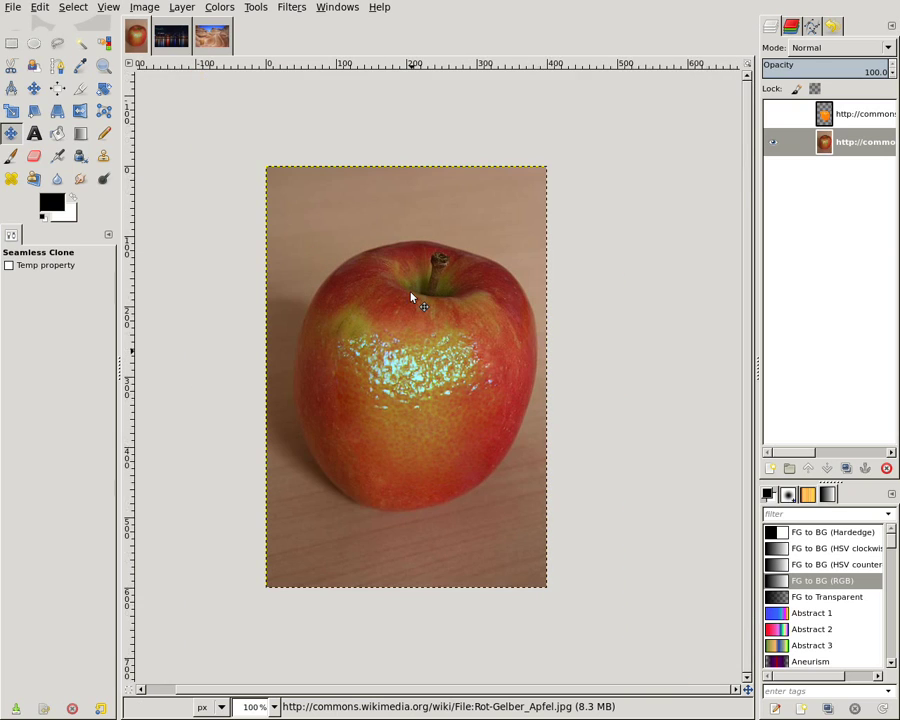